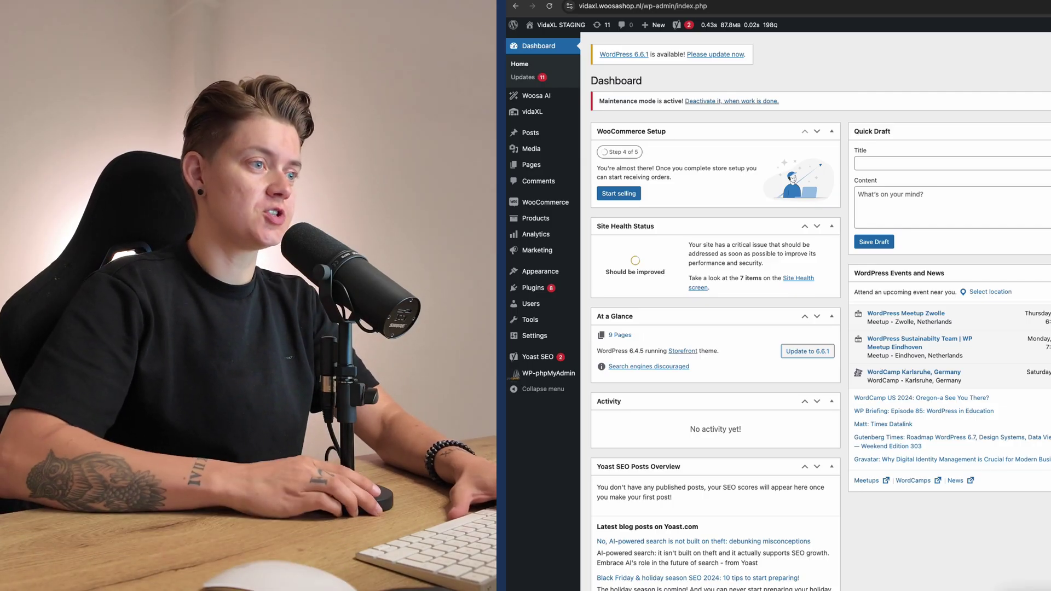
Go from Installed Plugins to the vidaXL Synchronization tab to see imported categories like Tuinmeubelen
scroll(816, 329, down, 1)
scroll(659, 322, up, 1)
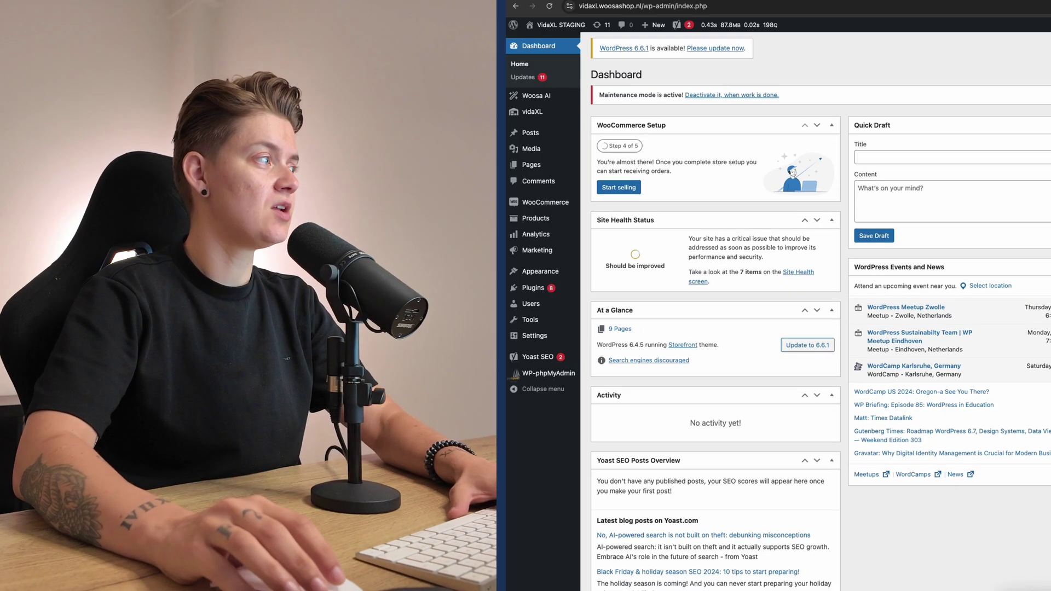
click(540, 289)
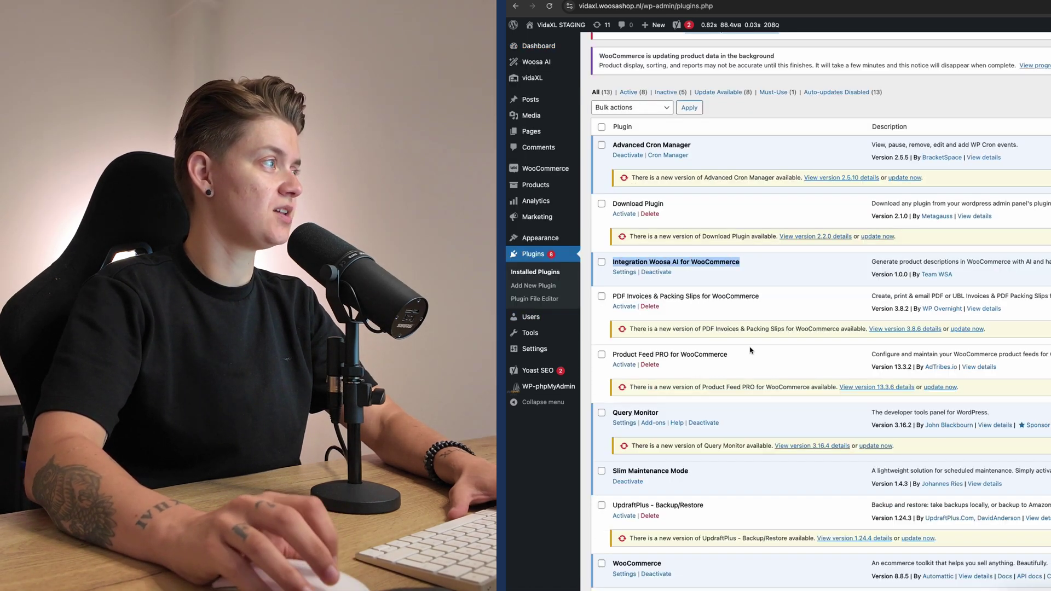
scroll(749, 348, down, 3)
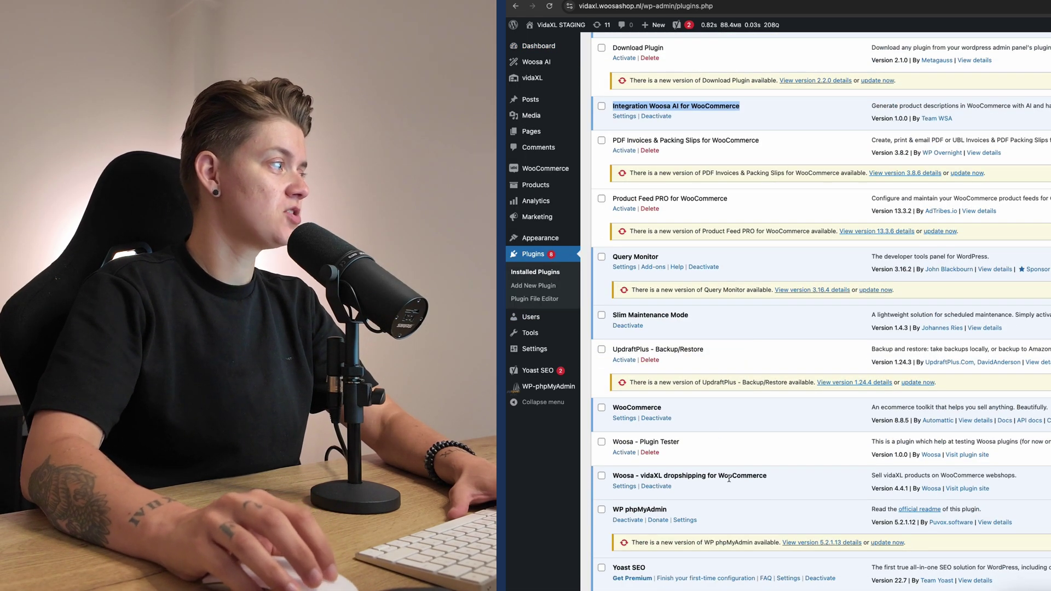
click(797, 480)
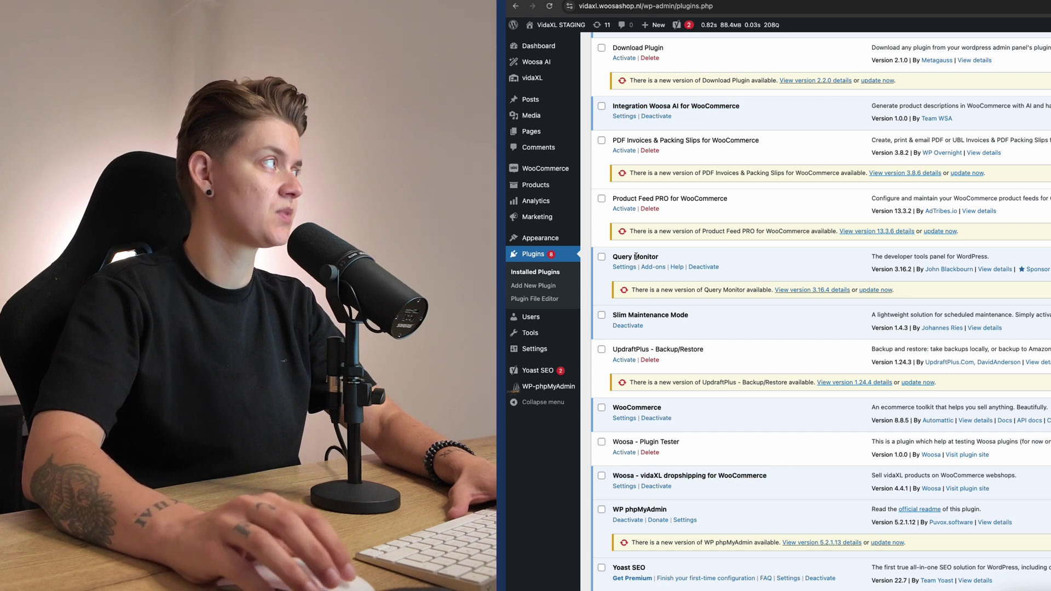
scroll(545, 89, up, 1)
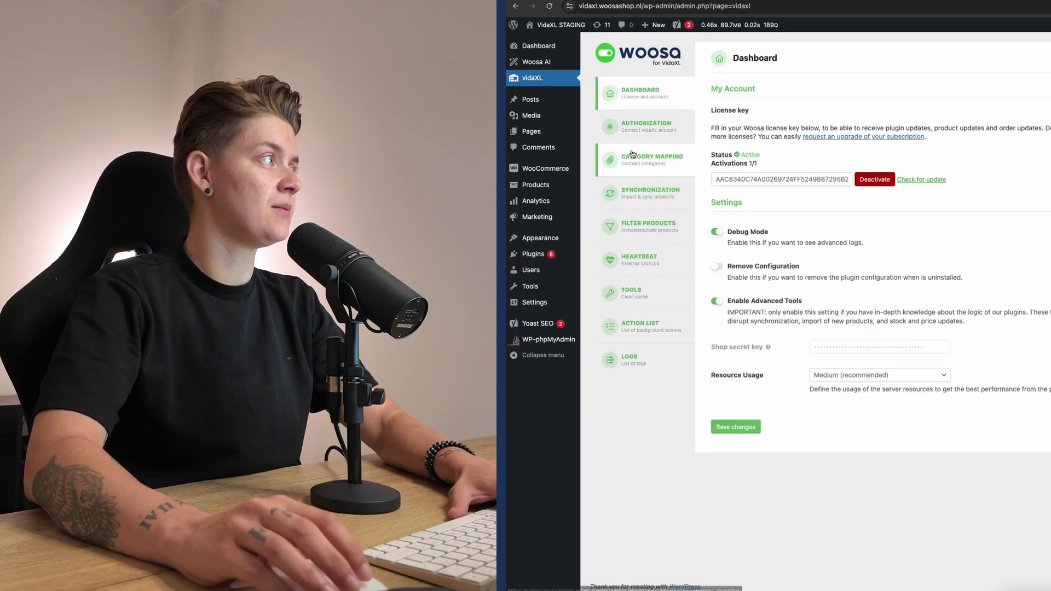
click(666, 194)
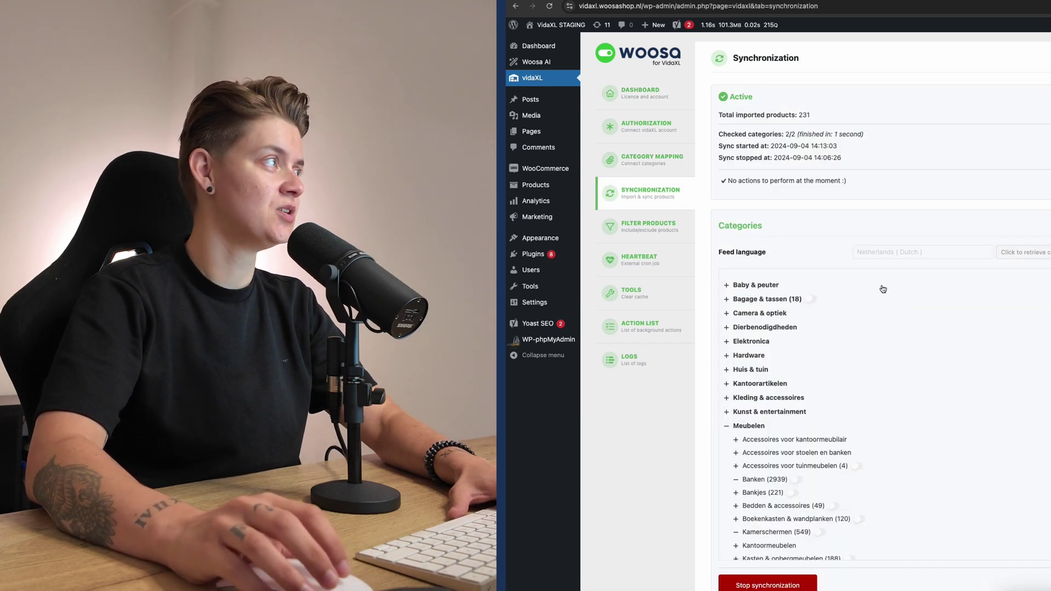
scroll(855, 279, down, 5)
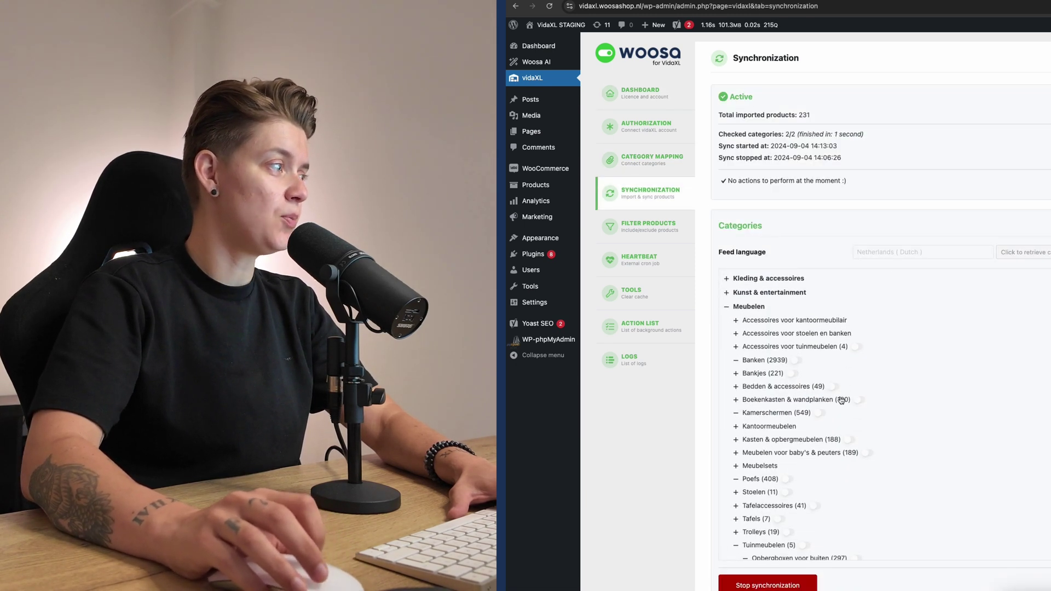
scroll(842, 400, down, 7)
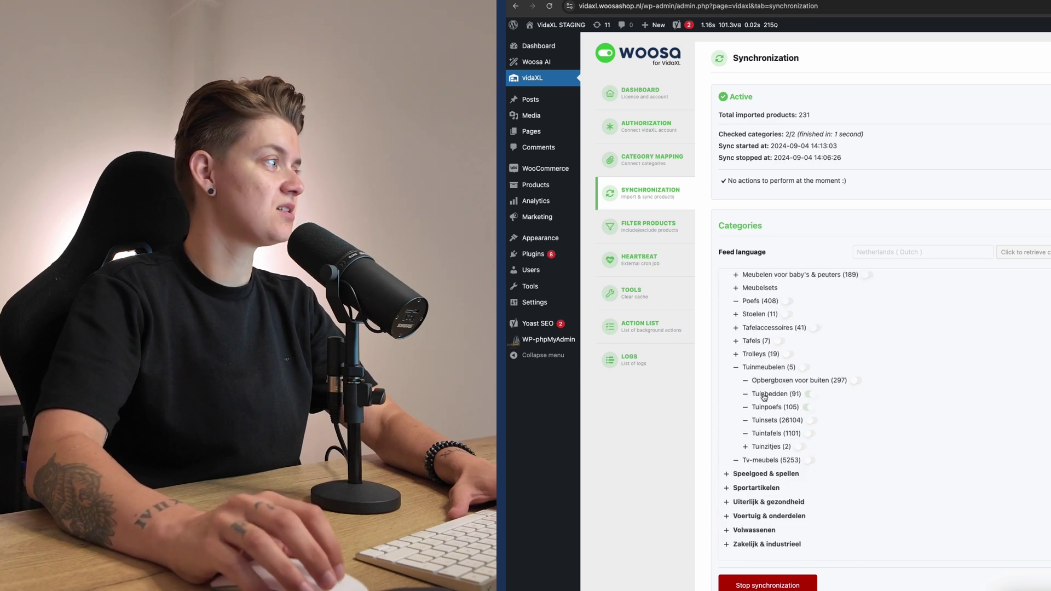
mouse_move(543, 189)
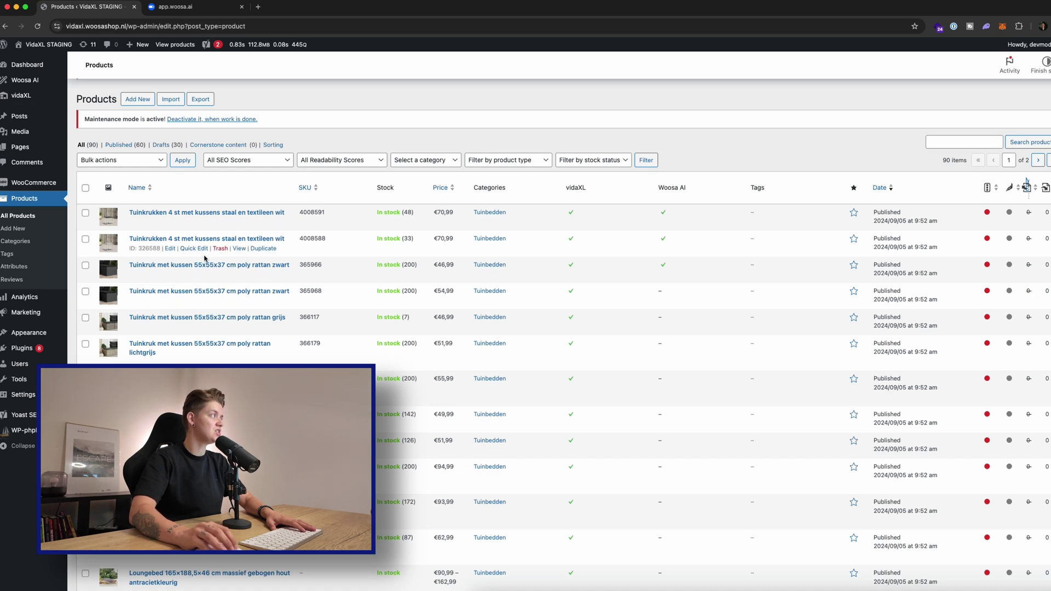
Show Woosa.ai's Products page with the three pushed garden stools, none generated yet
click(185, 8)
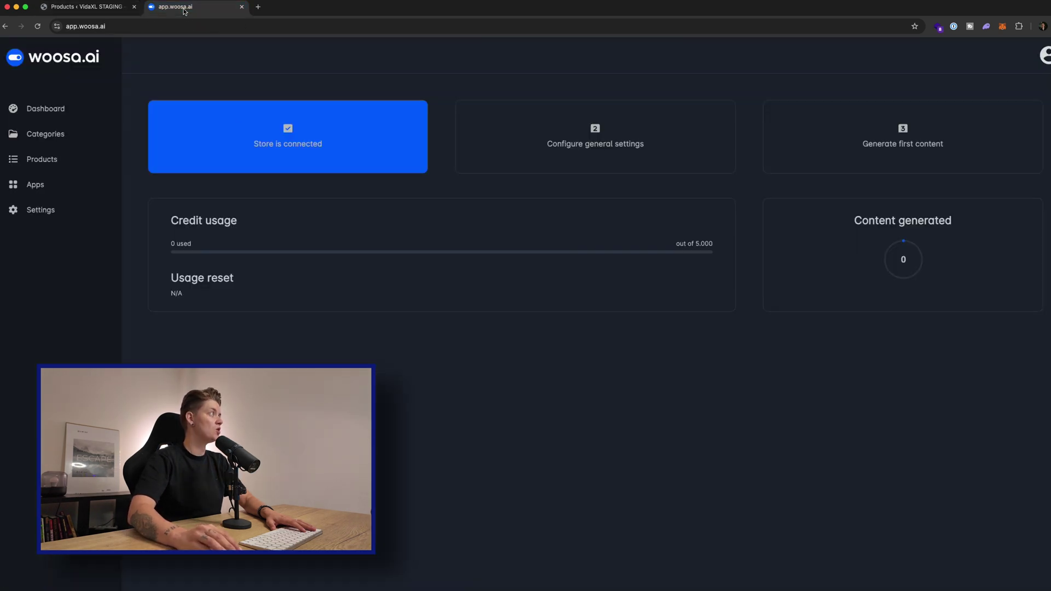
click(41, 160)
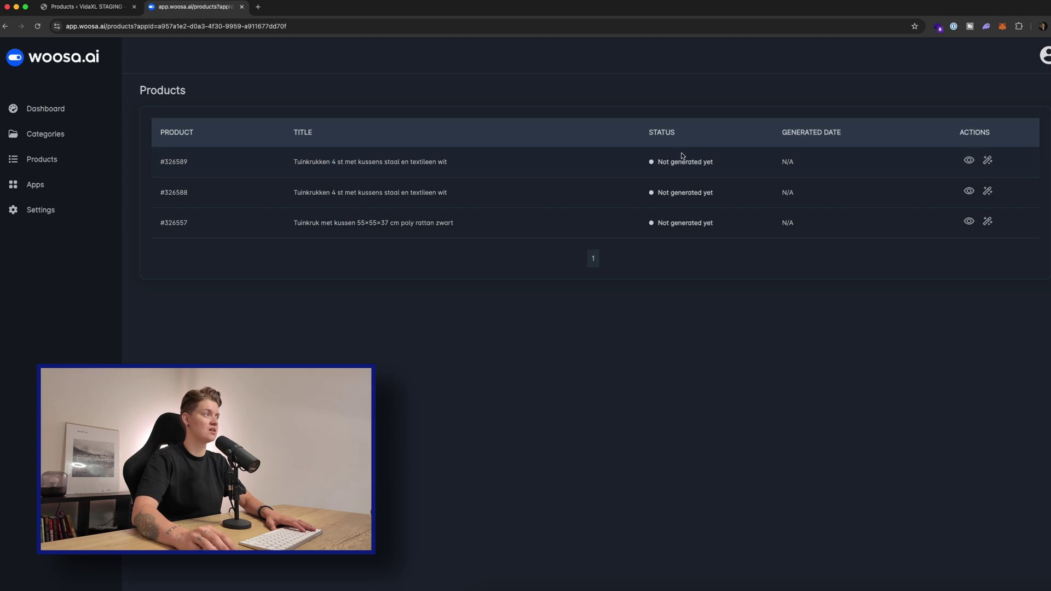
Select the black, grey and light-grey Tuinkruk rattan stools and apply the WoosaAI: Push to bulk action
click(100, 9)
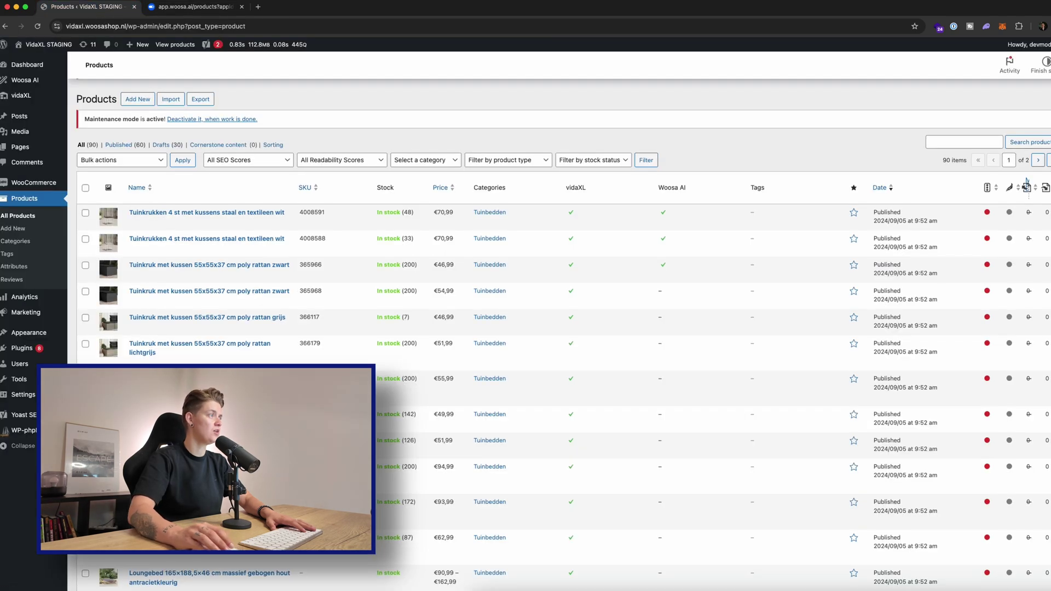
click(86, 291)
click(86, 317)
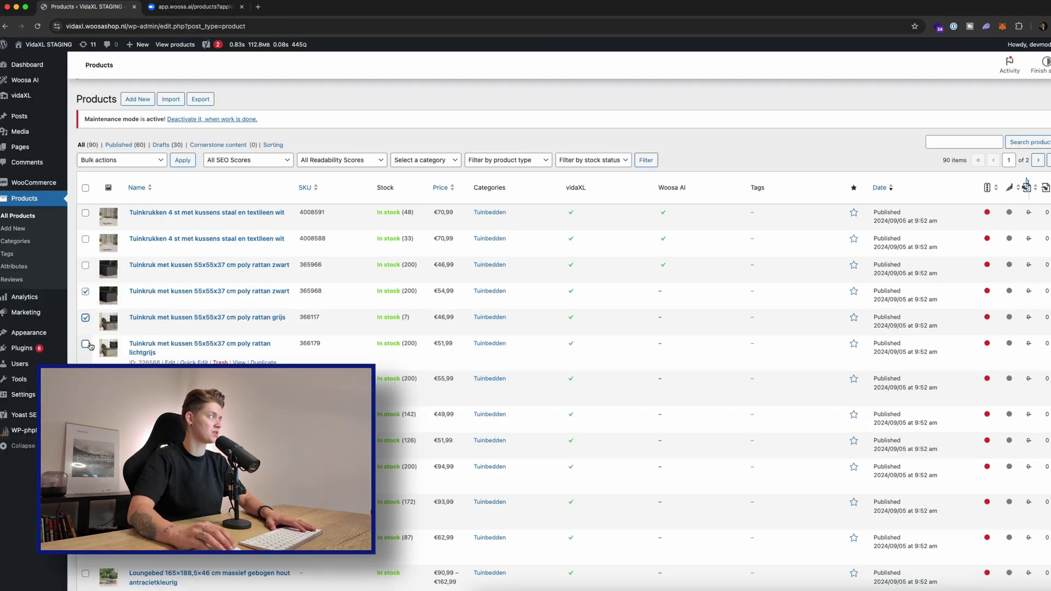
click(131, 161)
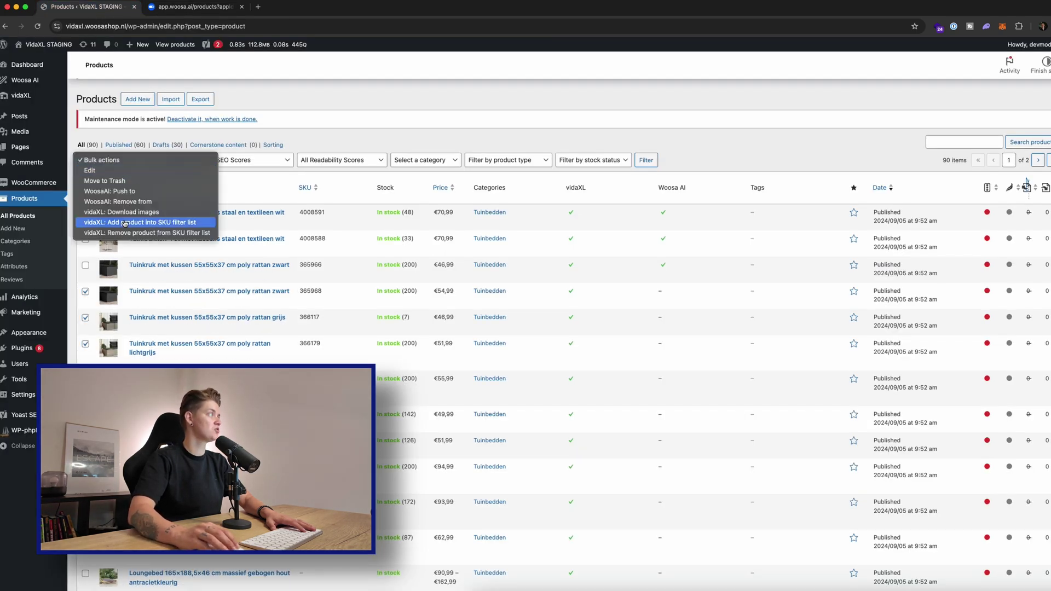
click(102, 192)
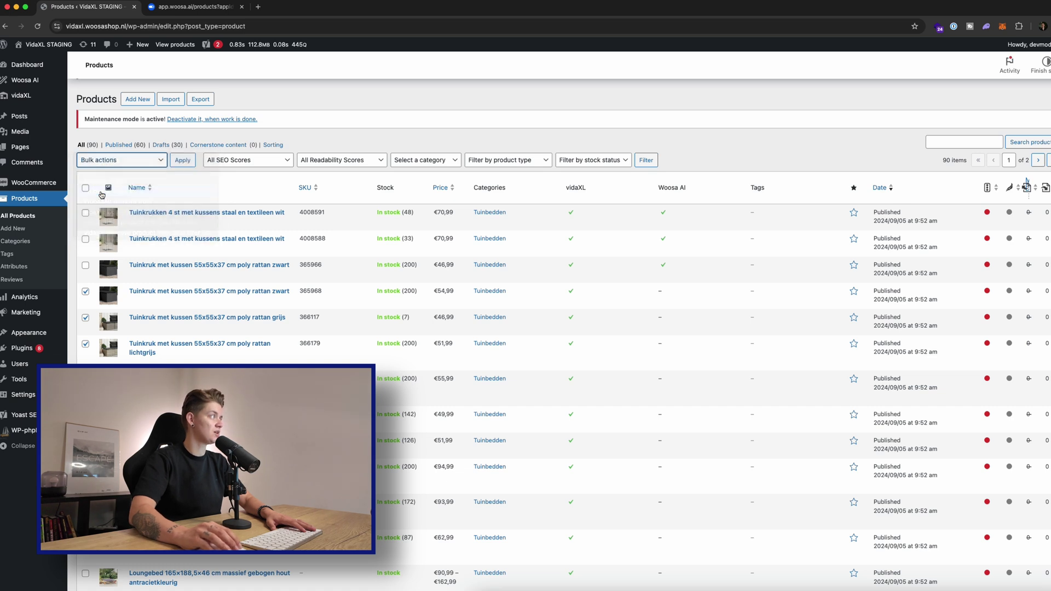
click(183, 160)
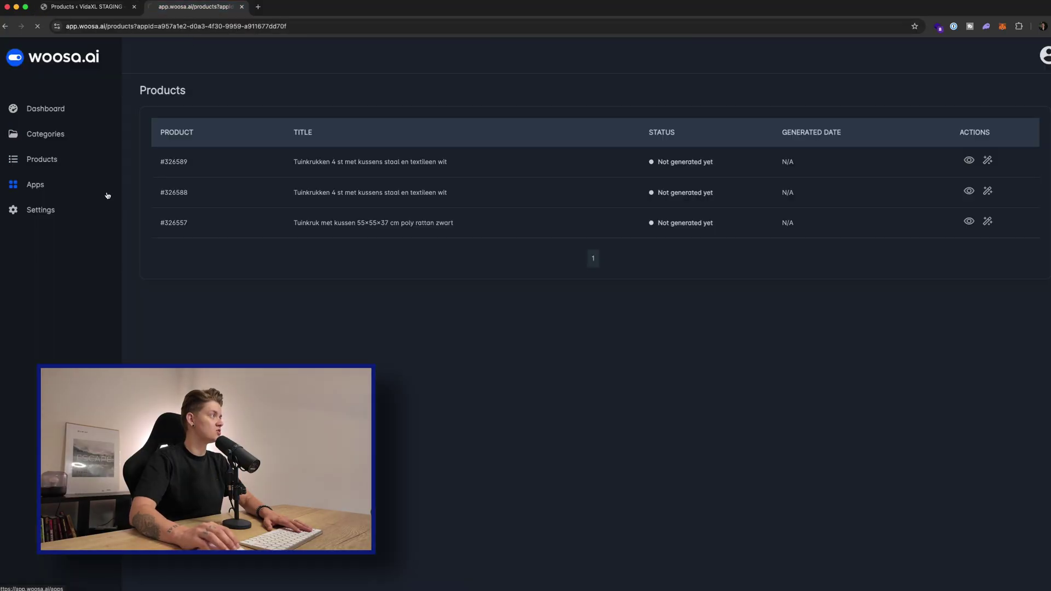
On Product categories, select Tuinmeubels and choose the WoosaAI: Push to bulk action
click(88, 8)
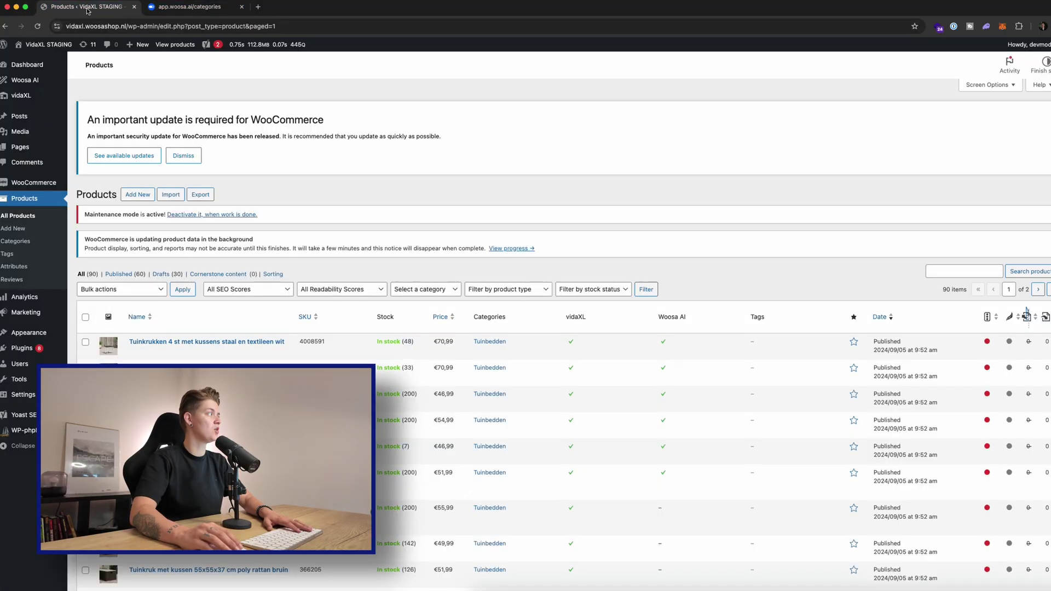
click(14, 242)
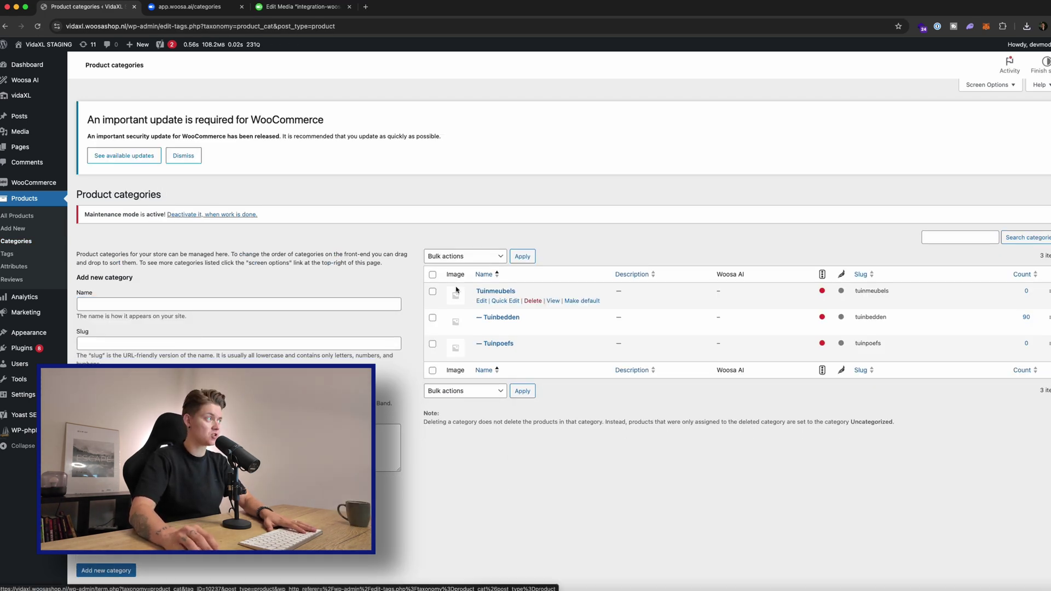
click(454, 259)
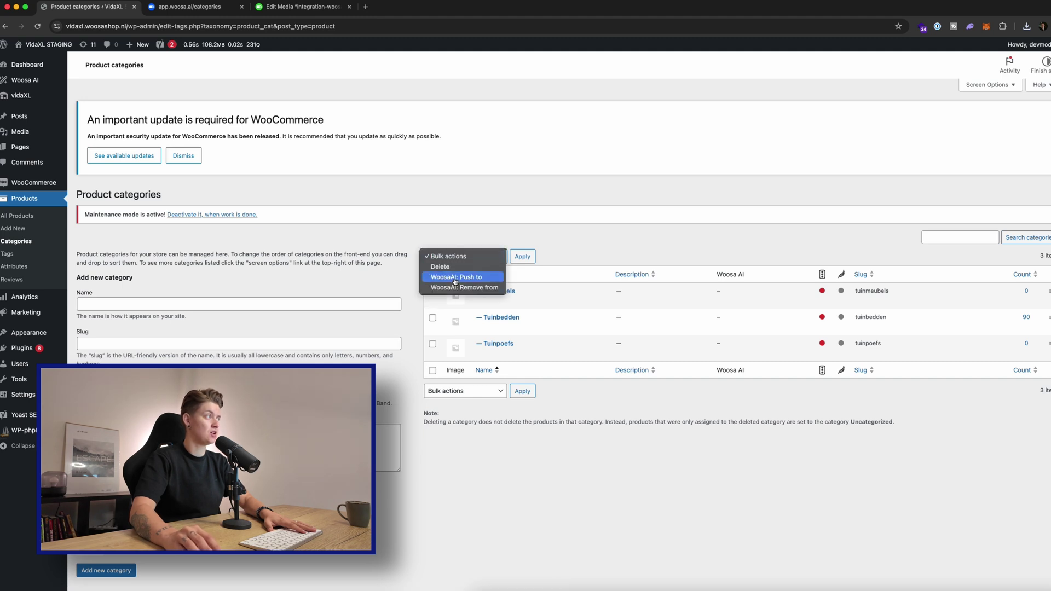
click(451, 277)
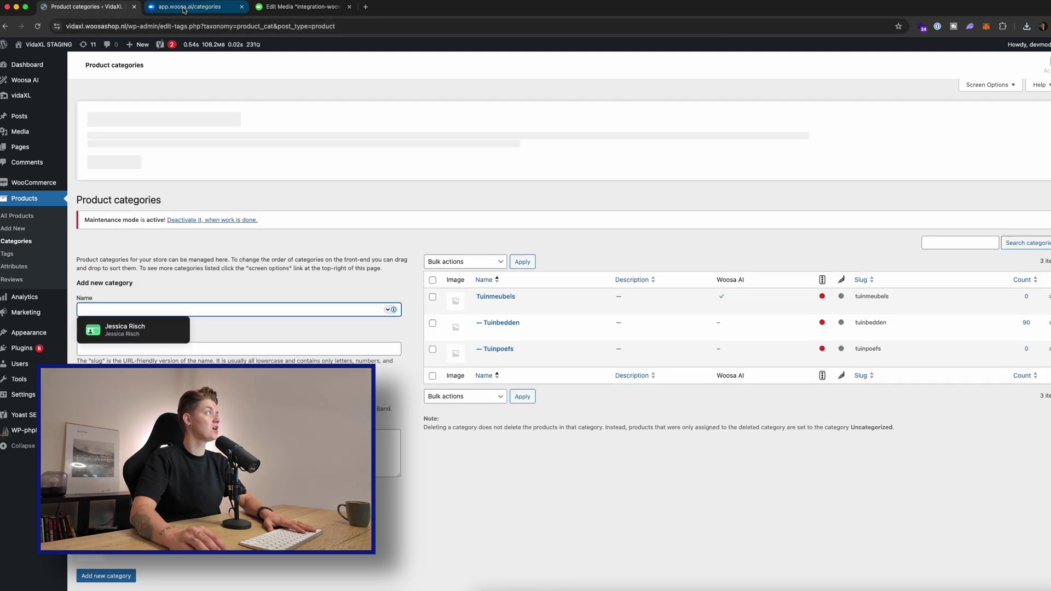
Apply the Tuinmeubels push, then confirm Woosa.ai's Products list now holds six garden stools
click(189, 7)
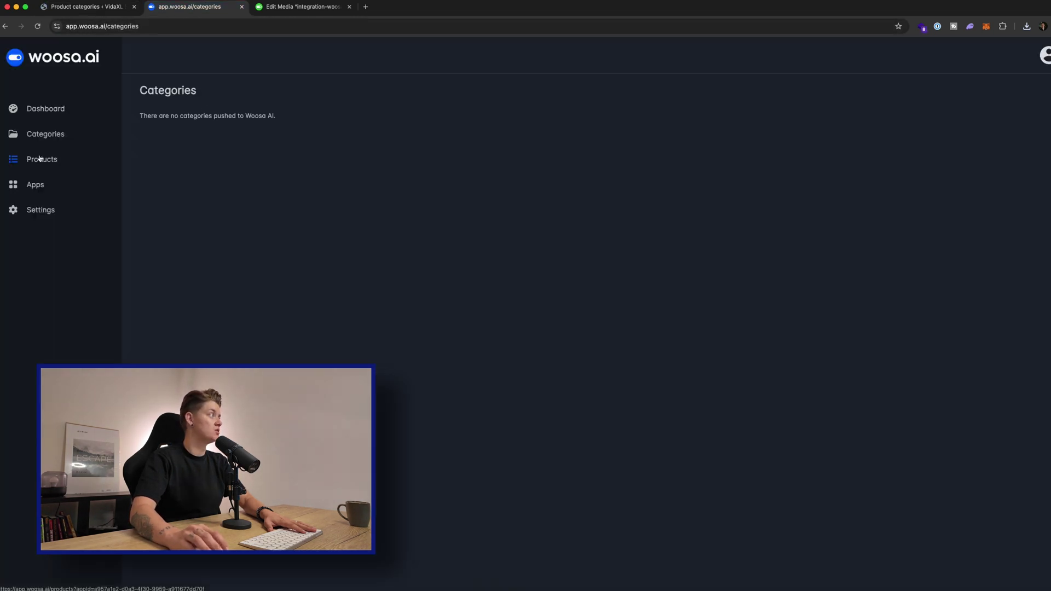
click(93, 185)
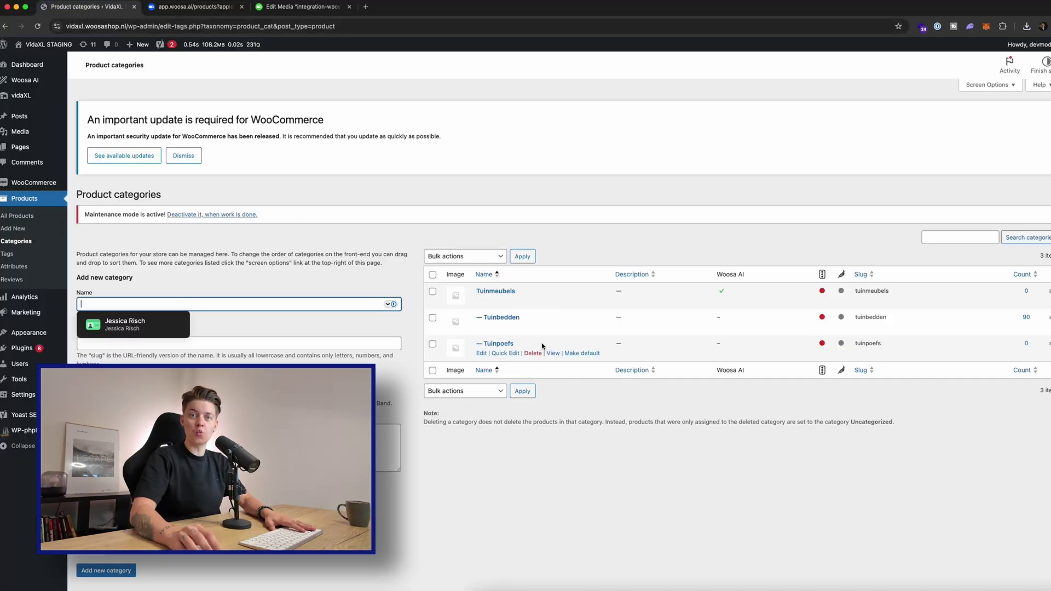
Load partners.shopify.com in a new tab and log in to Shopify Partners
click(365, 7)
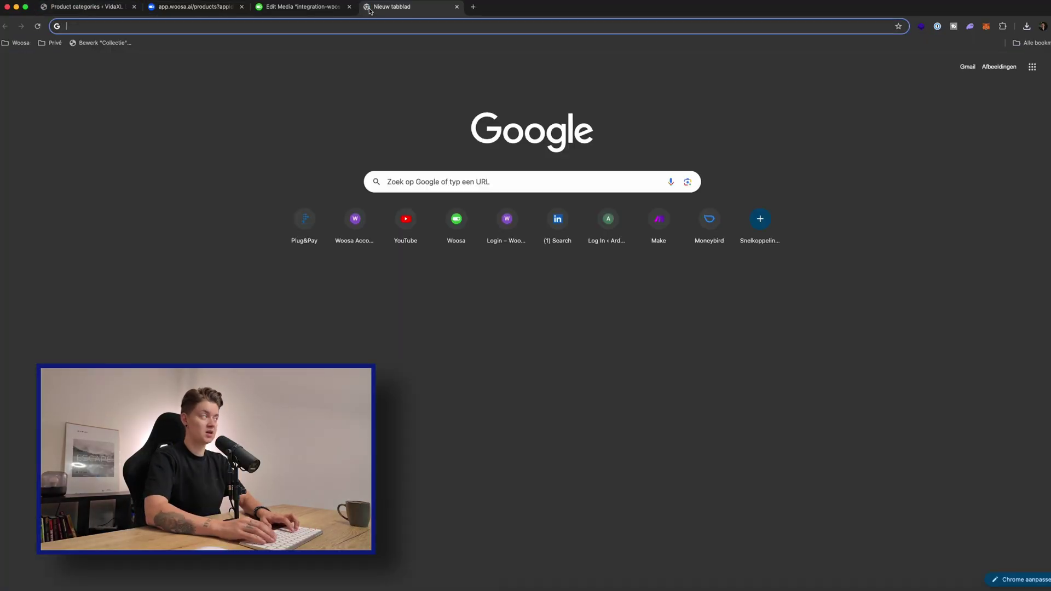
text(partners.shopify.com)
key(Return)
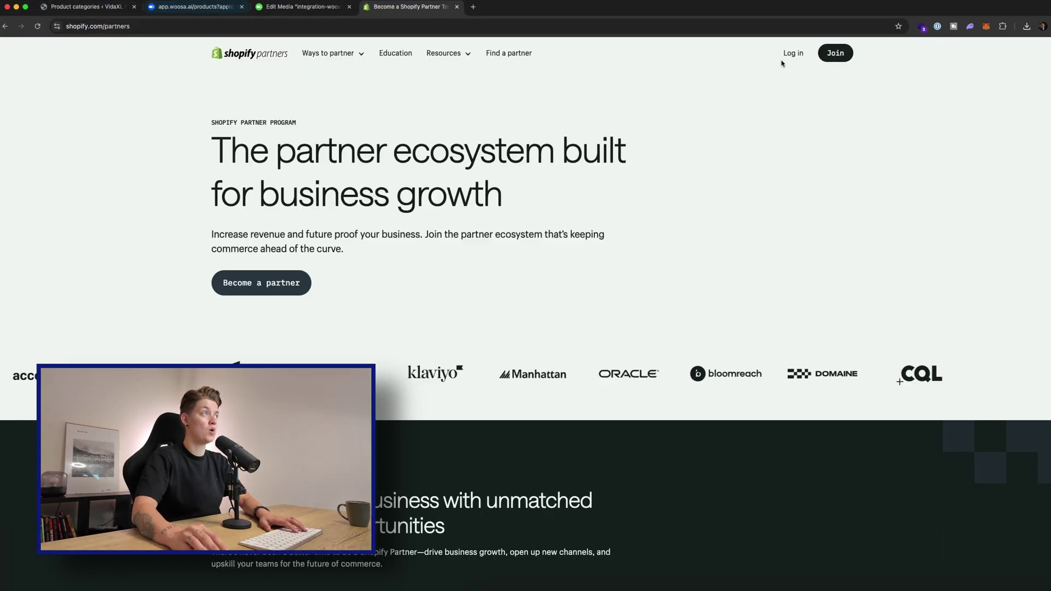
click(791, 55)
Back in Woosa.ai, review the connected stores under Apps
click(191, 7)
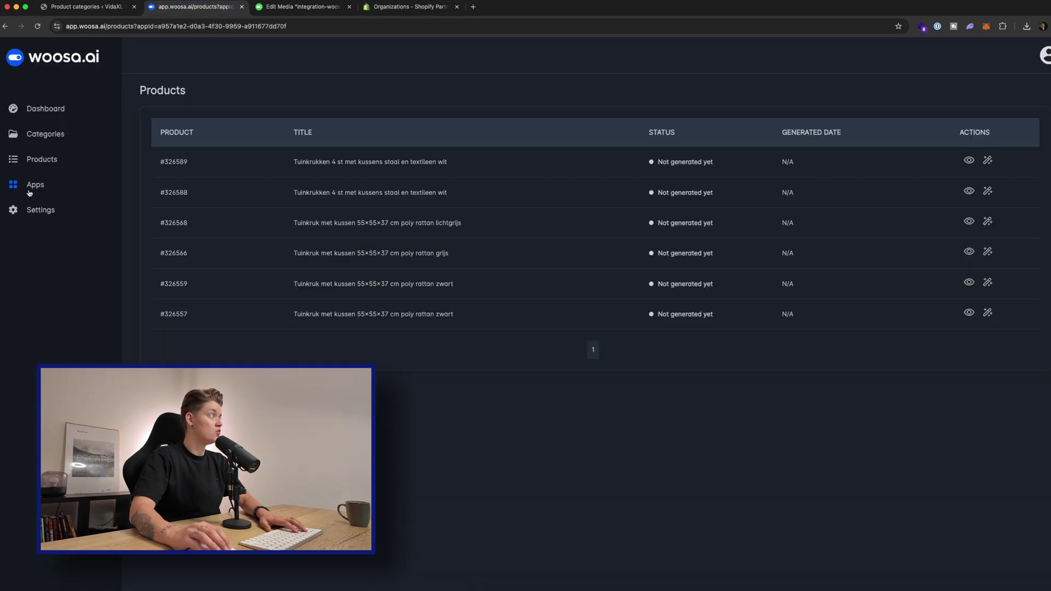
click(31, 188)
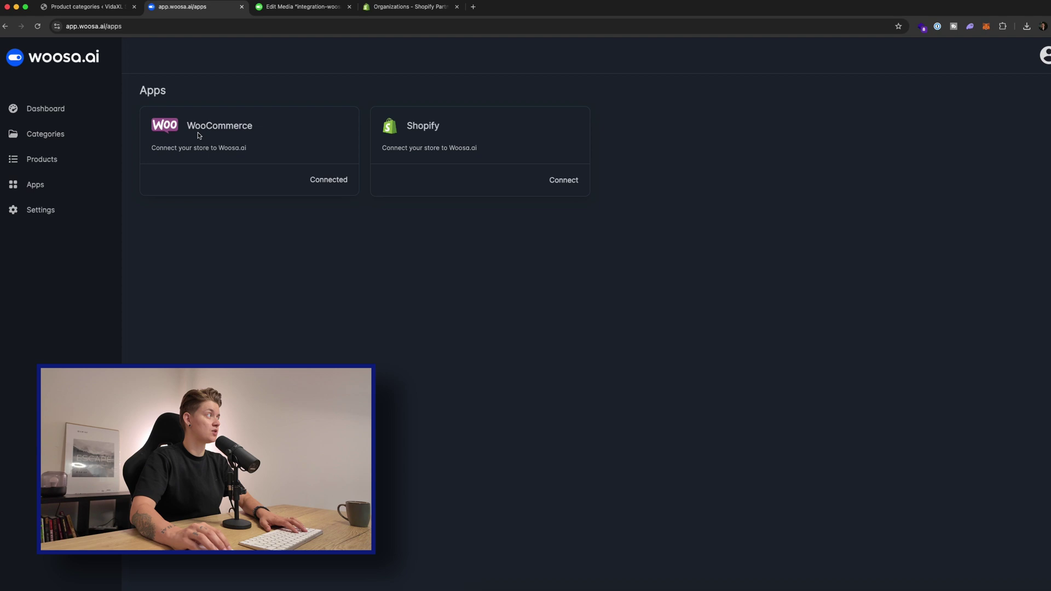
drag(308, 181, 359, 255)
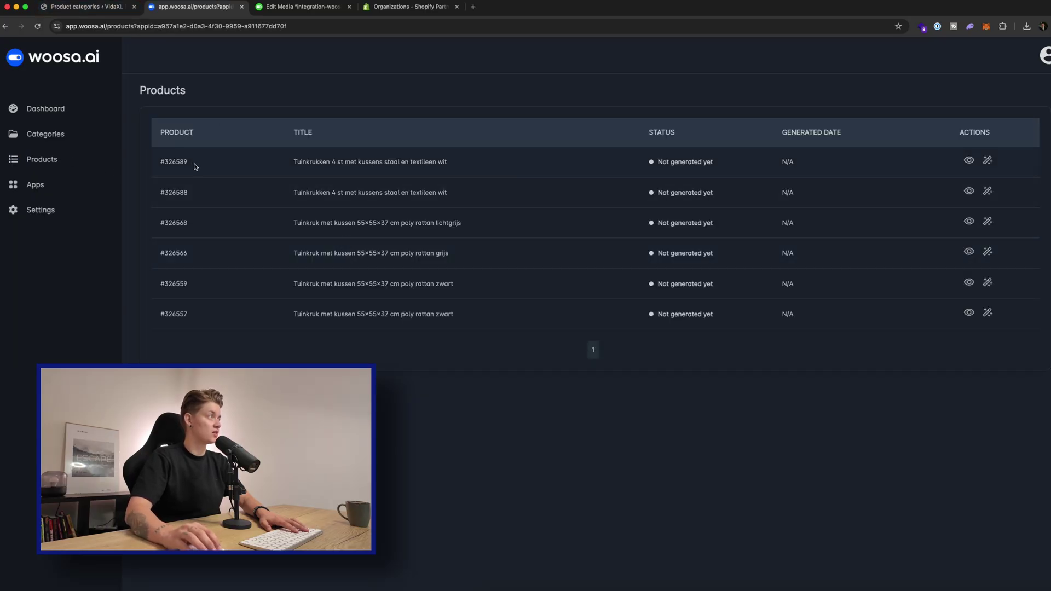
Open the Tuinkrukken 4 st met kussens staal en textileen wit product and scroll its Dutch description
click(85, 7)
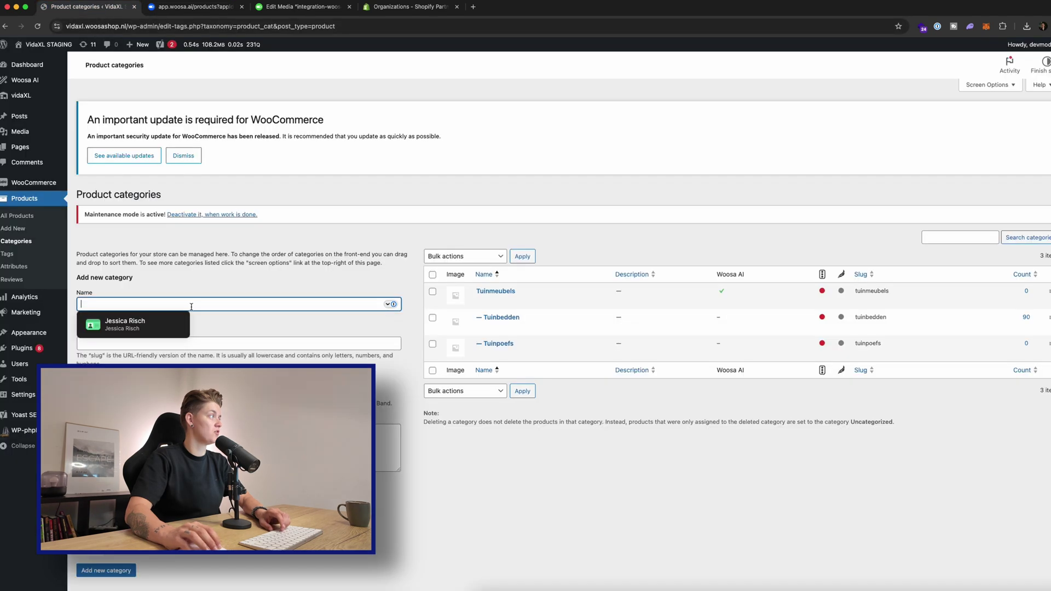
click(22, 216)
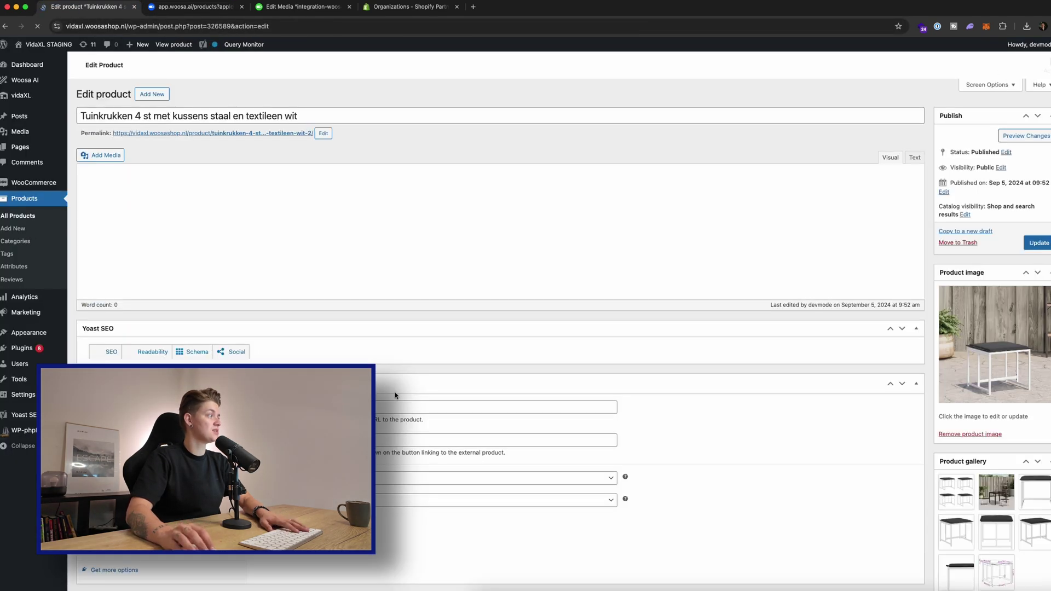
scroll(145, 334, down, 5)
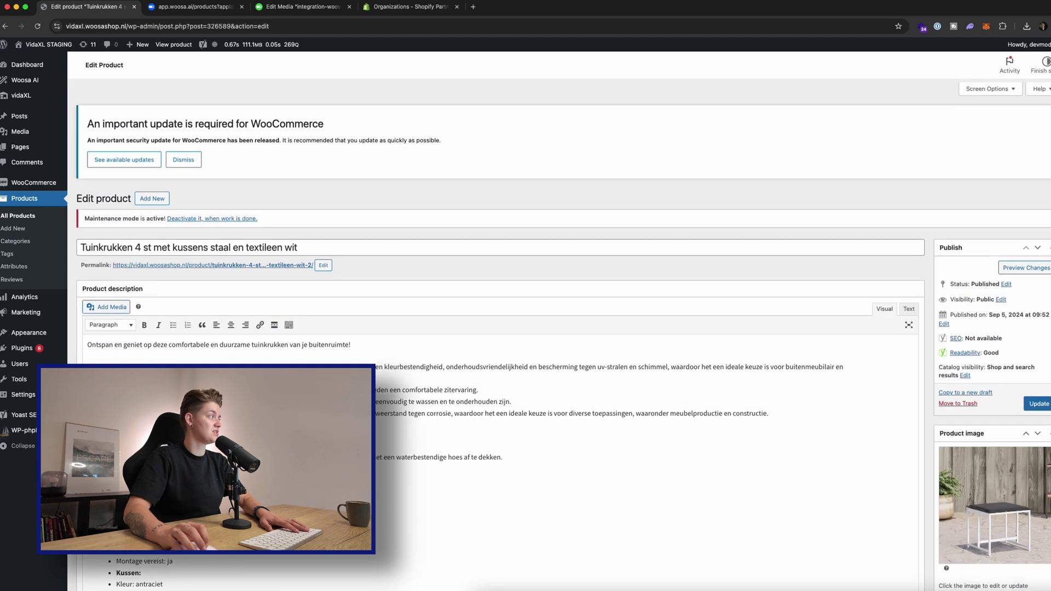
scroll(493, 329, down, 3)
scroll(493, 328, up, 5)
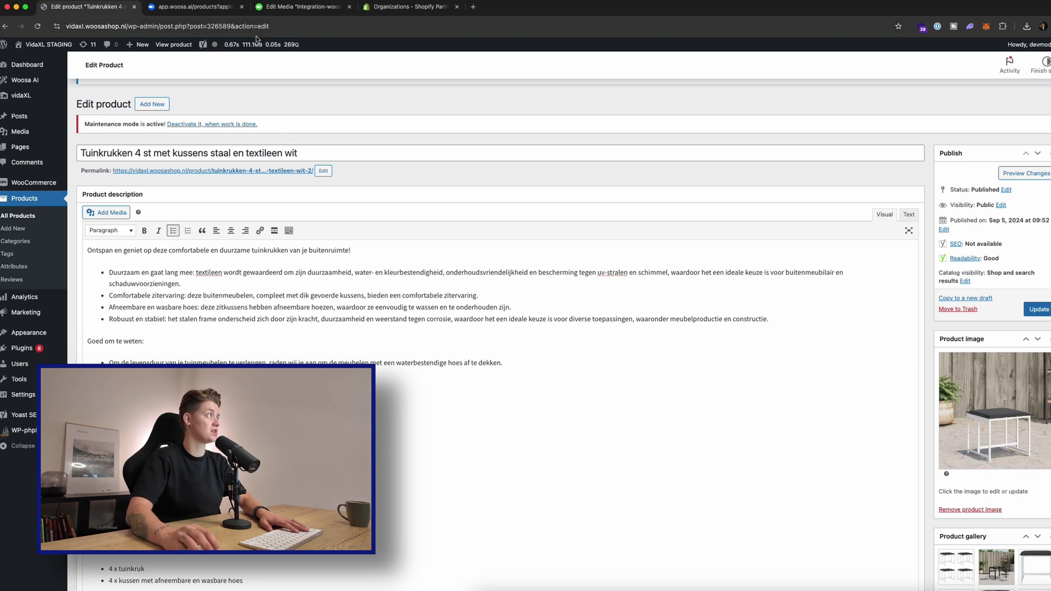
Enter the focus keyword 'garden furniture with pillow' and its synonyms in Woosa.ai
click(213, 8)
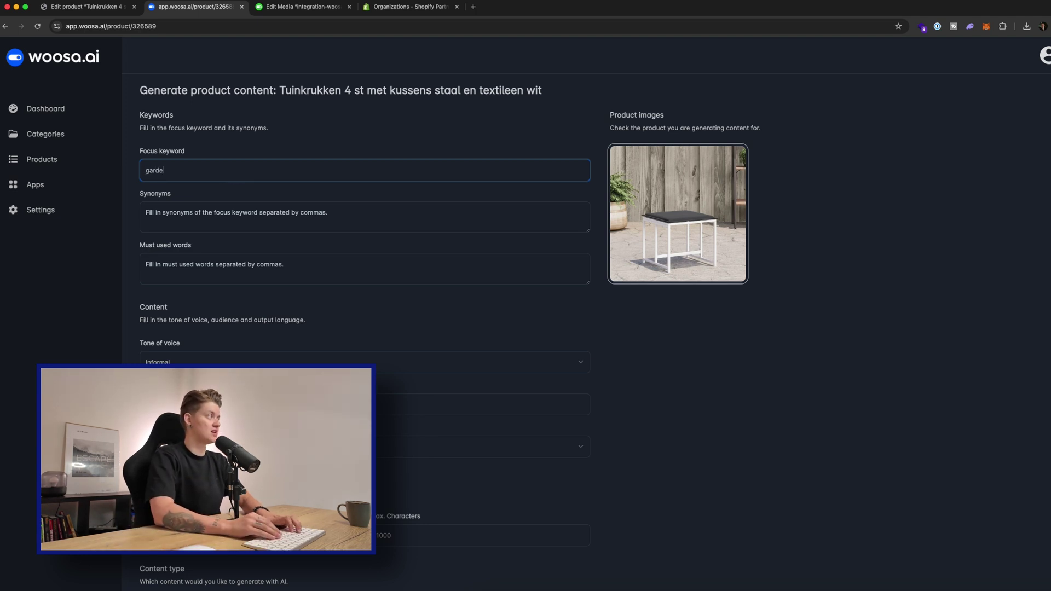
text(n furniture)
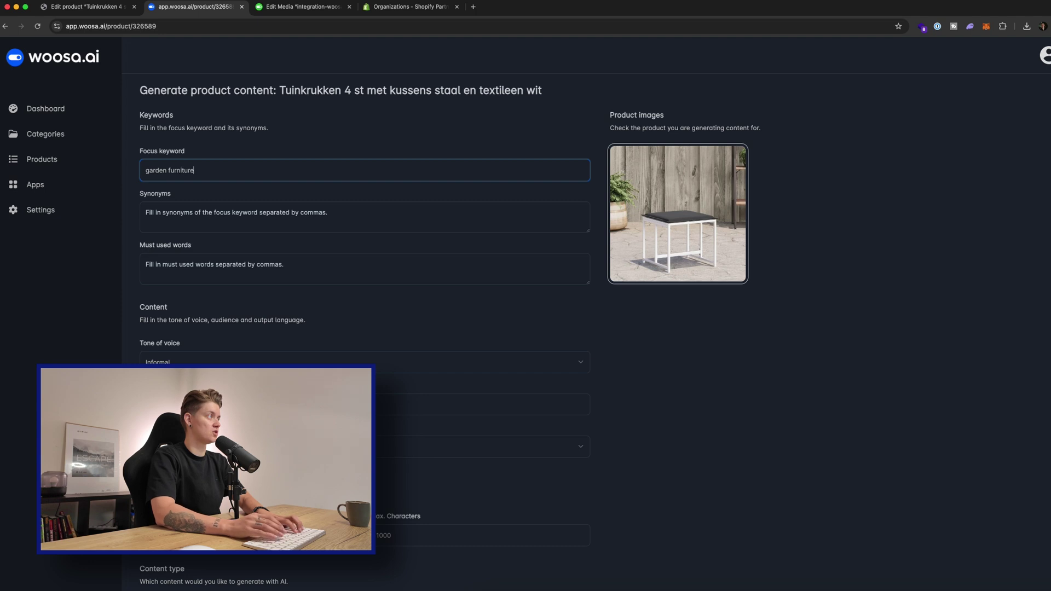
text( with)
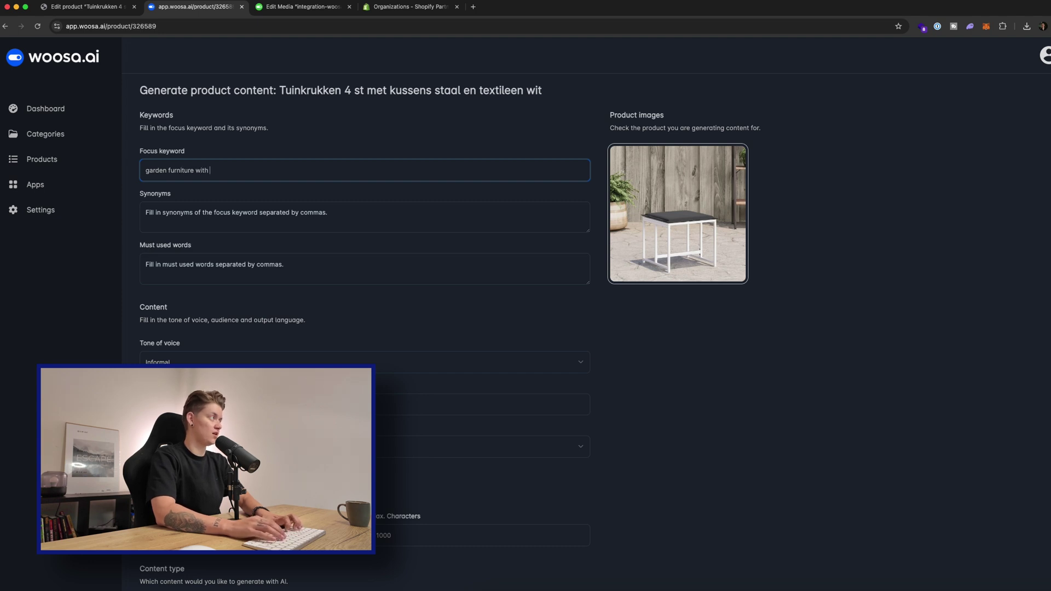
text( c)
key(BackSpace)
text(pillow)
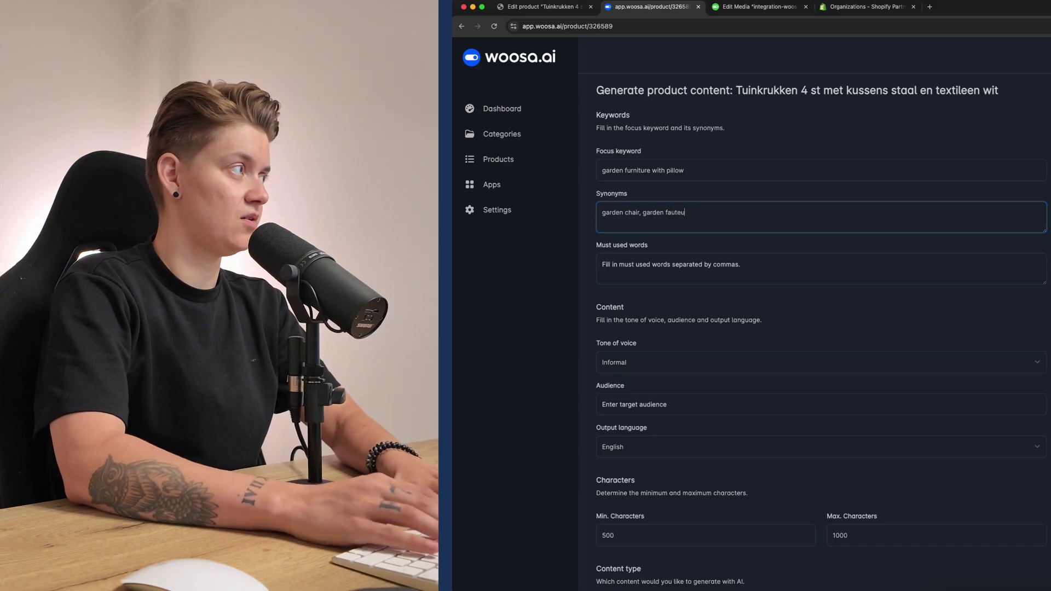
text(il, garden sofa)
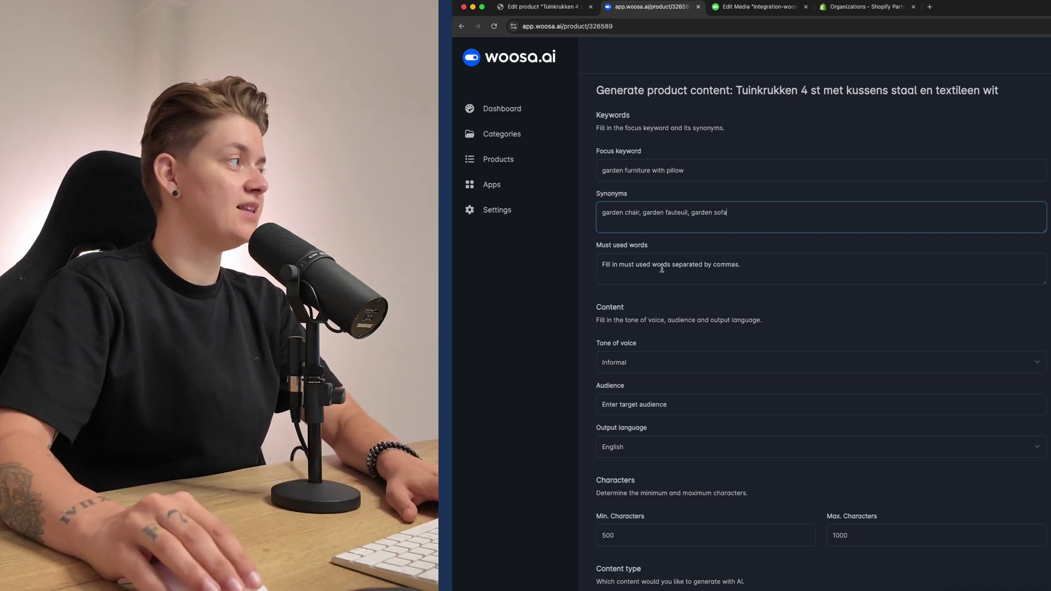
Add the must-use words, pick Casual tone, and set the audience to 'people who have a garden'
click(745, 276)
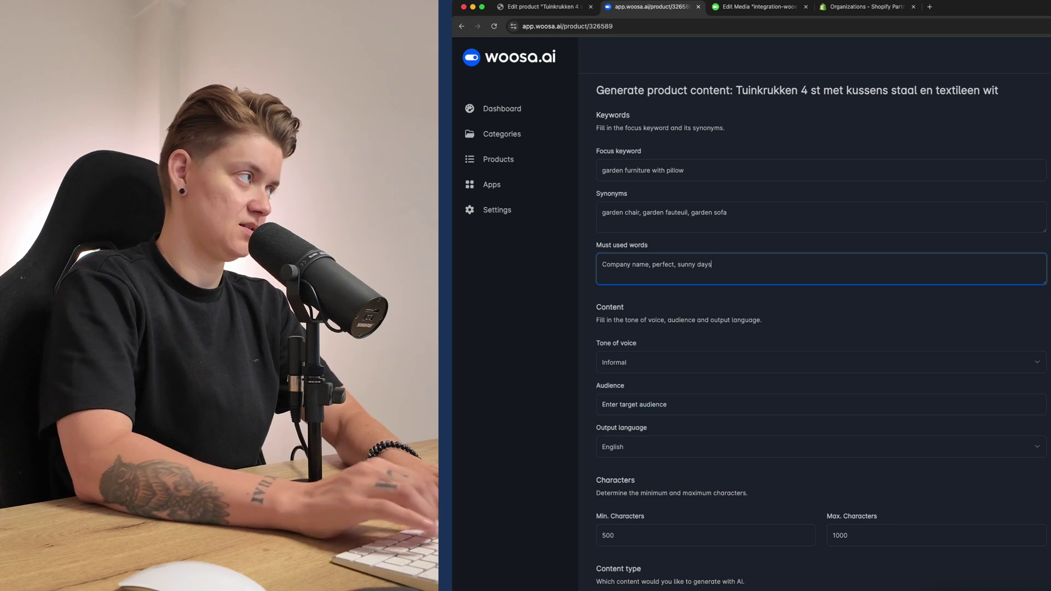
text(mer)
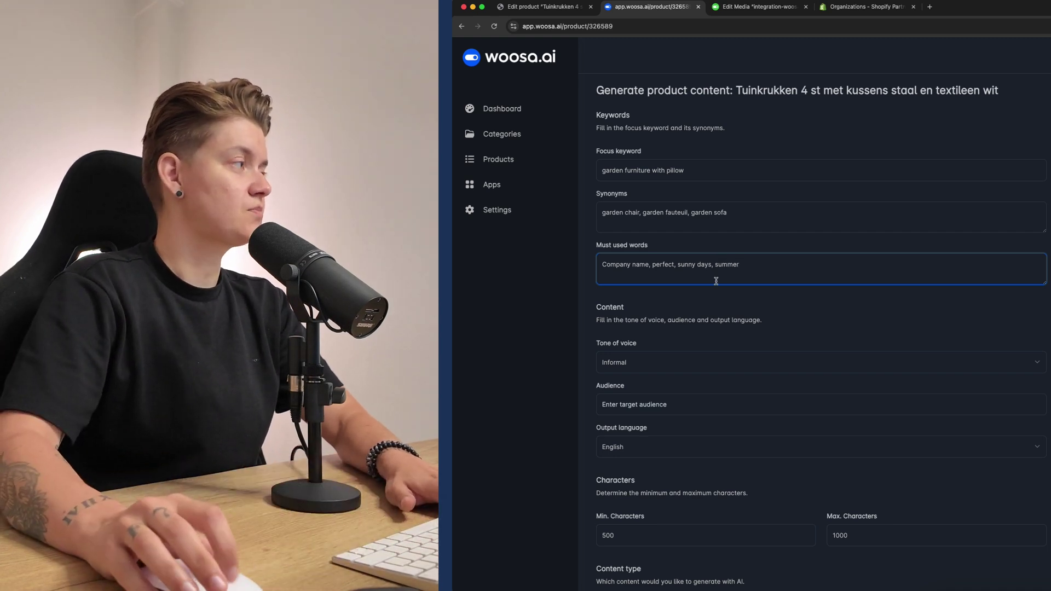
scroll(639, 298, down, 2)
click(665, 292)
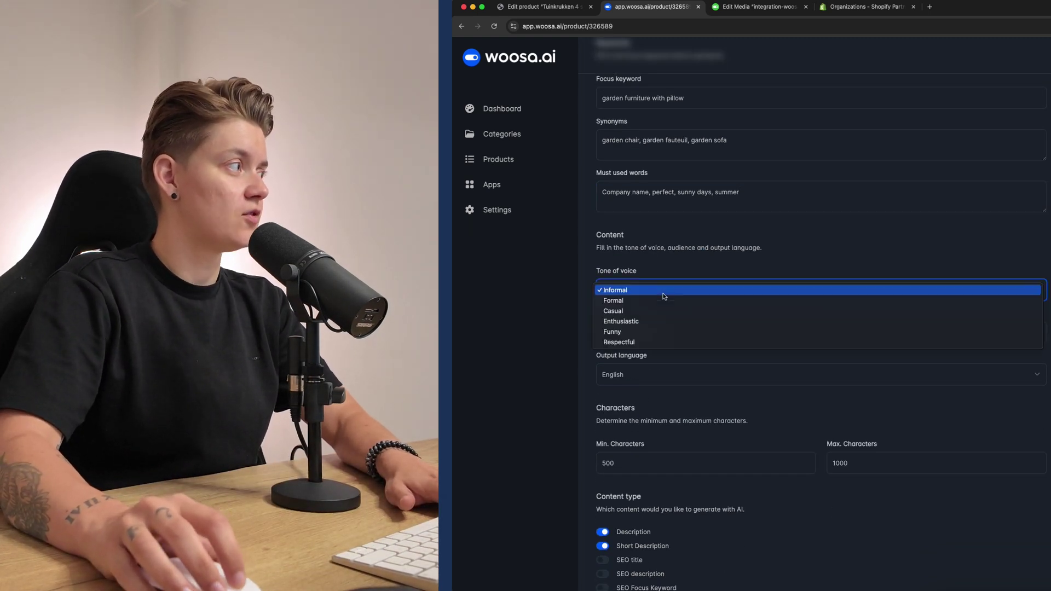
click(662, 311)
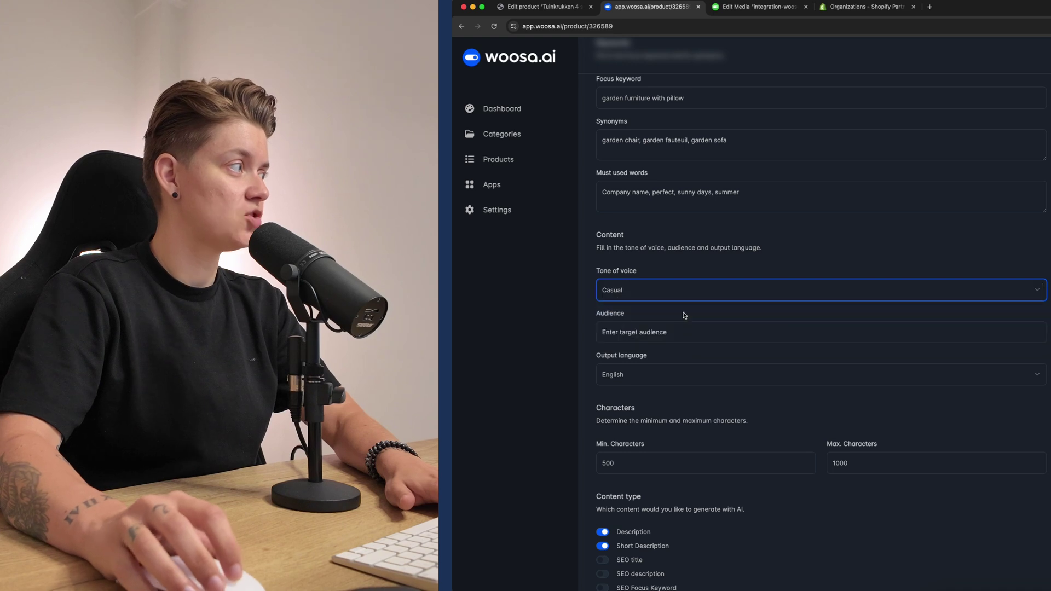
scroll(685, 334, down, 1)
click(659, 293)
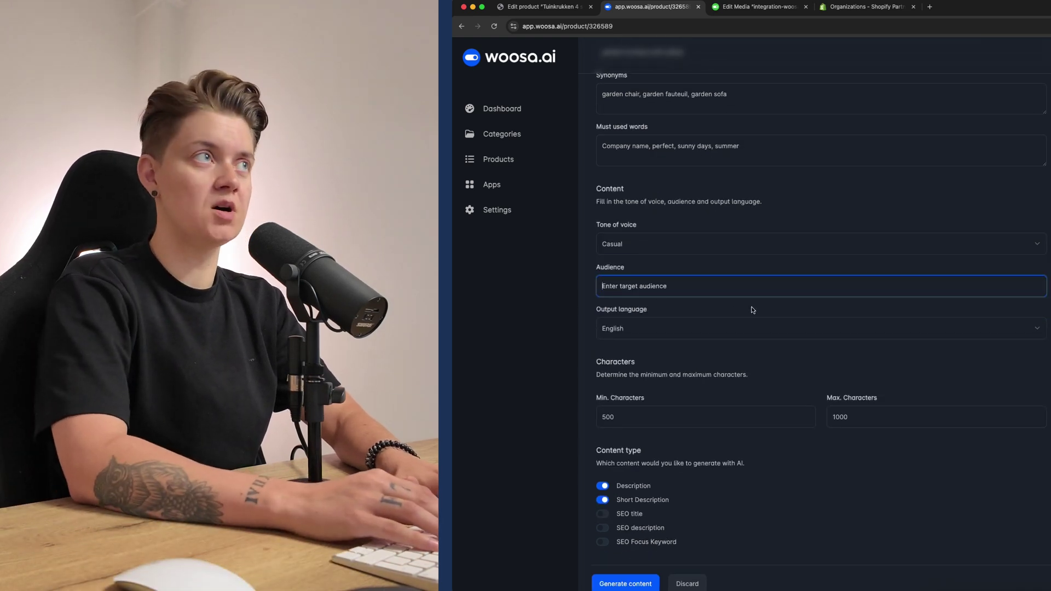
text(people)
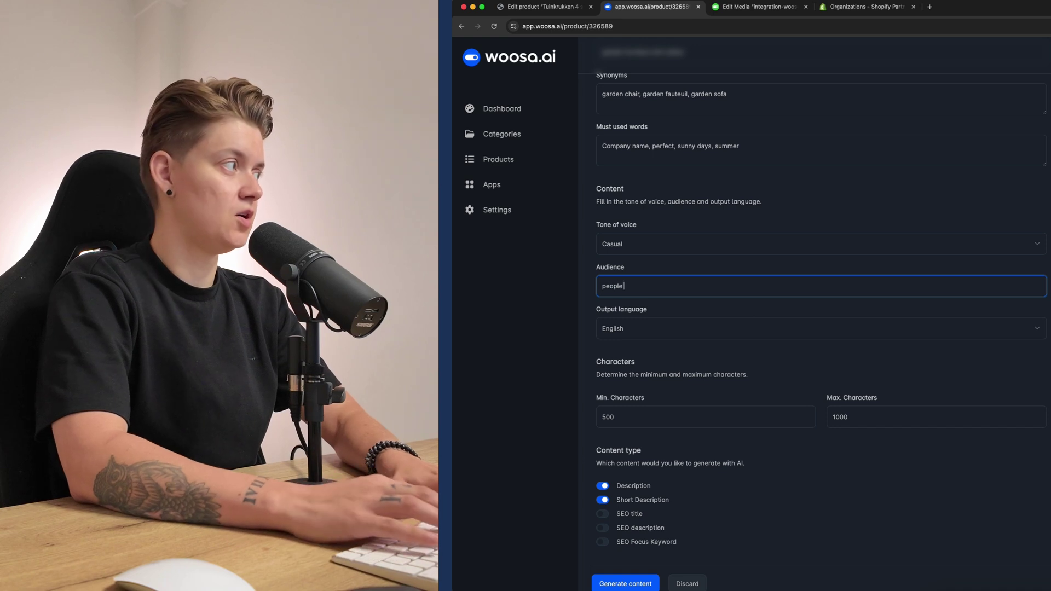
text( who have a)
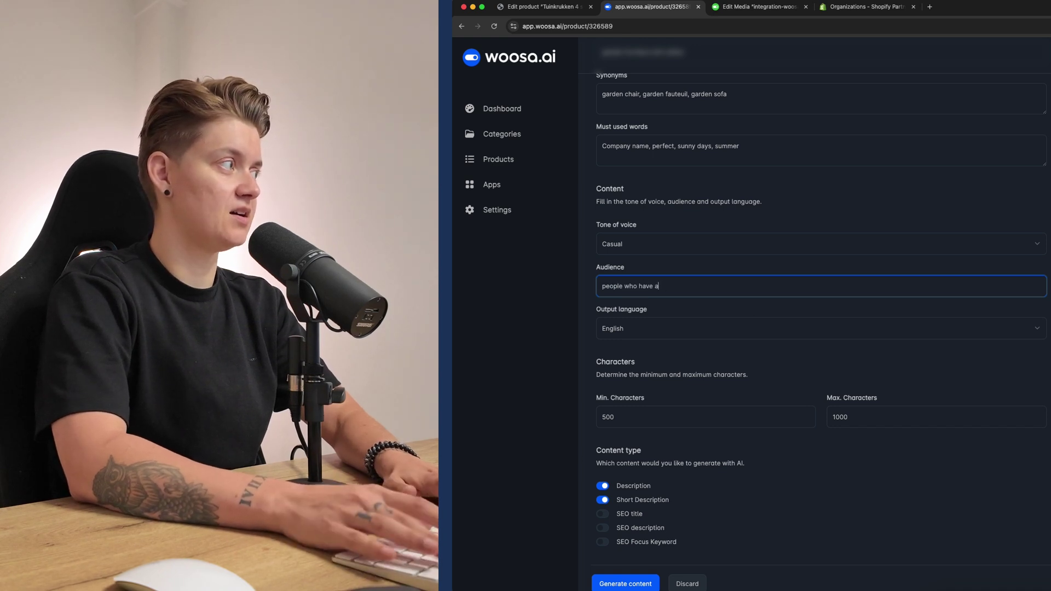
text( garden)
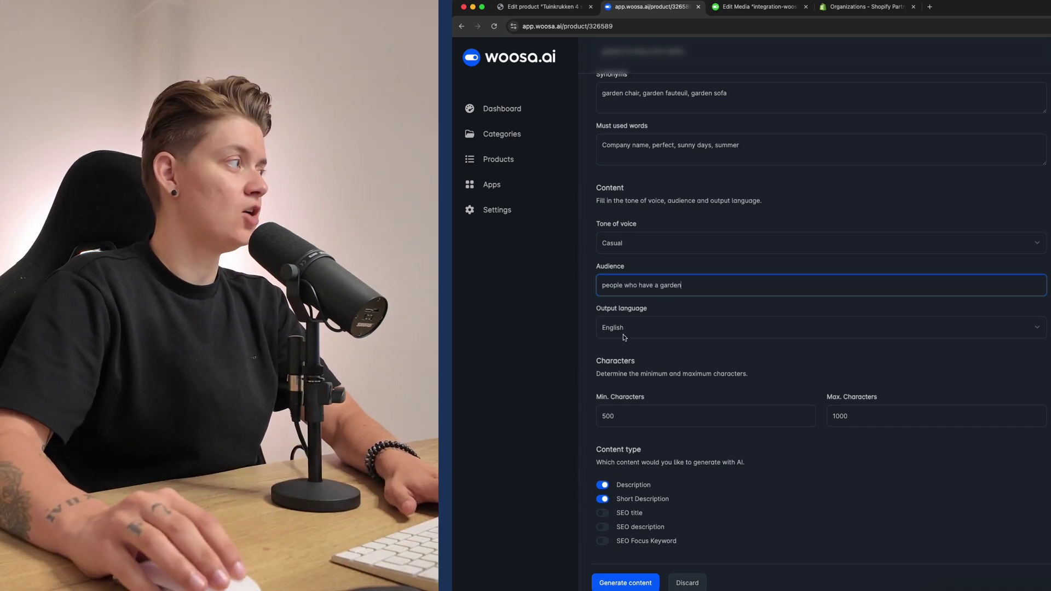
Keep English as output language and check the 500–1000 character limits
click(623, 338)
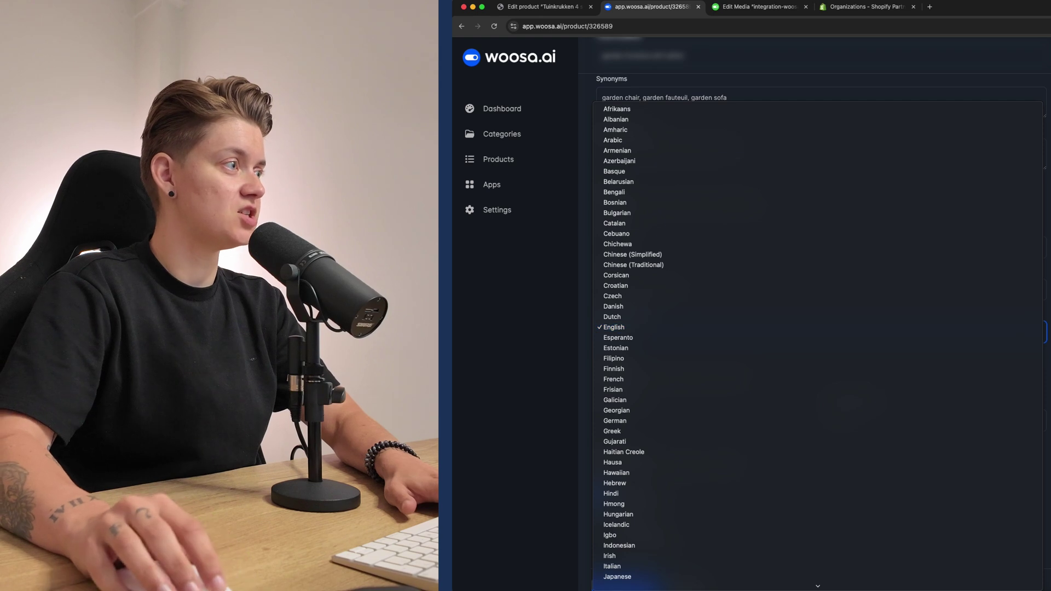
key(Escape)
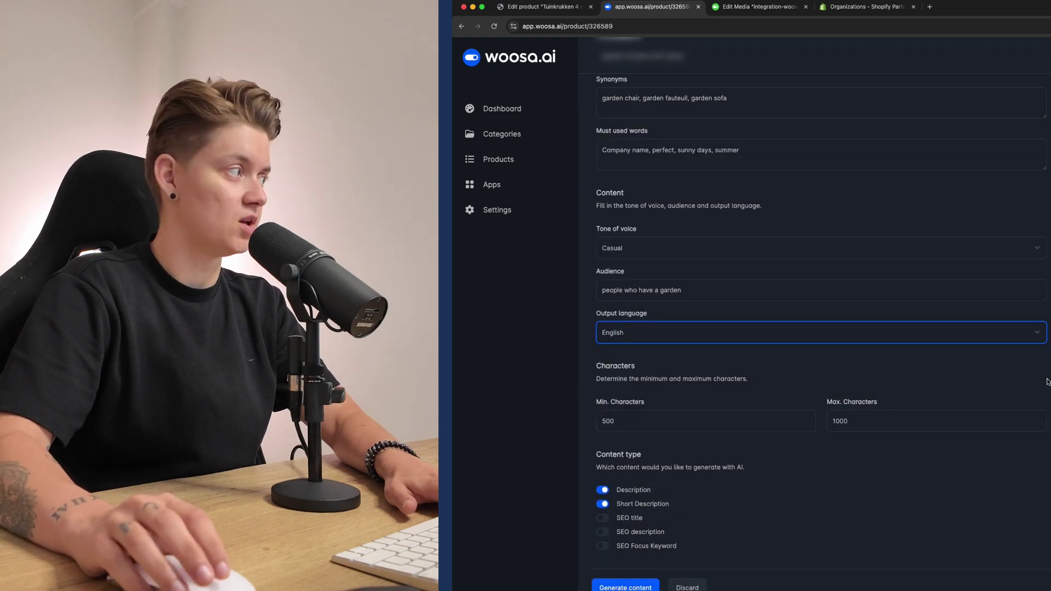
scroll(978, 383, down, 1)
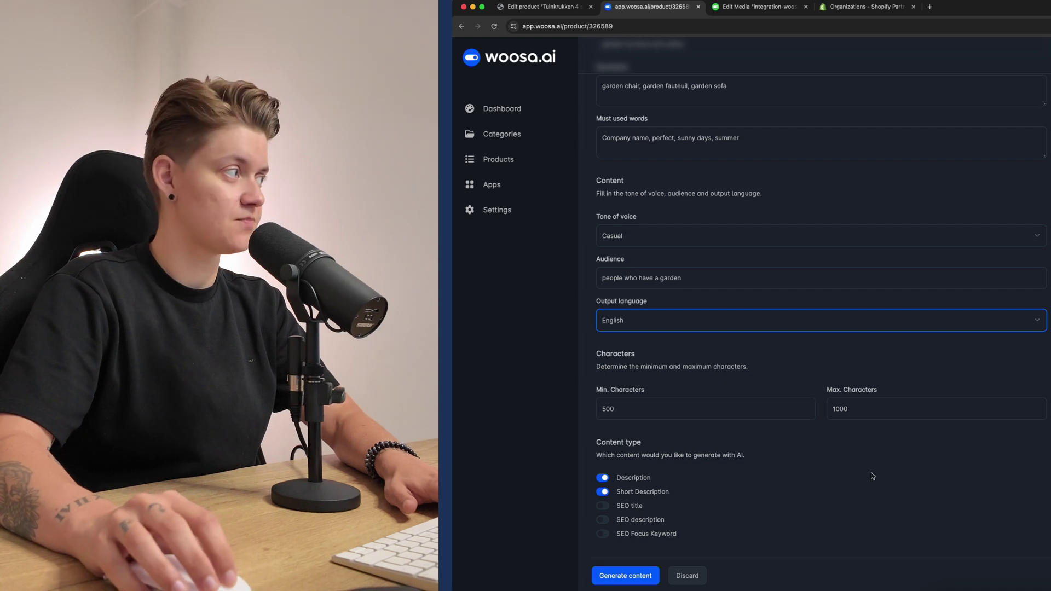
click(622, 405)
click(879, 409)
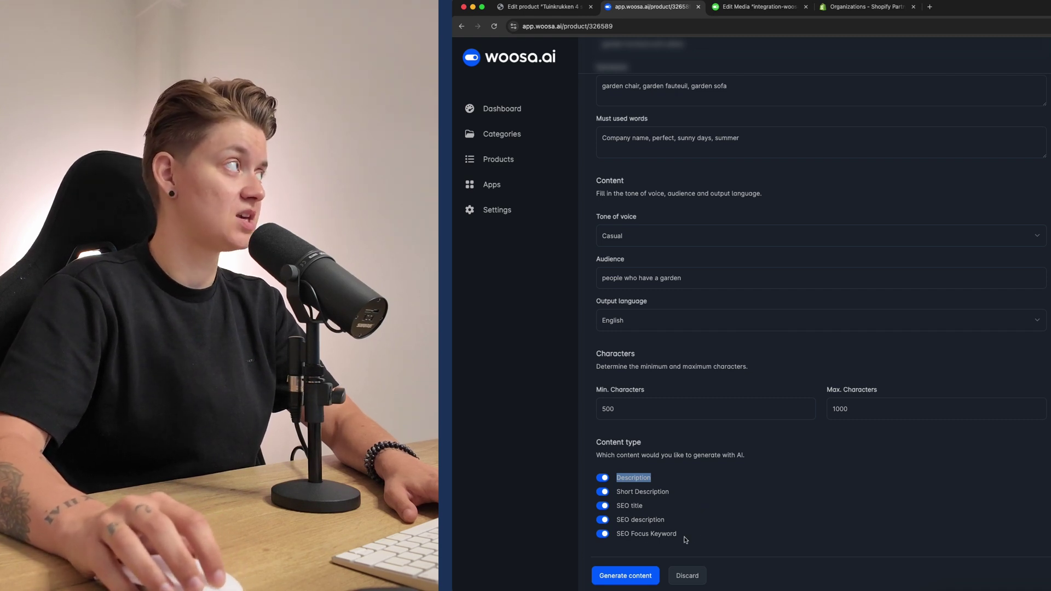
Confirm the product's Yoast focus keyphrase and meta description are empty, then generate Woosa.ai content
key(ctrl+shift+Tab)
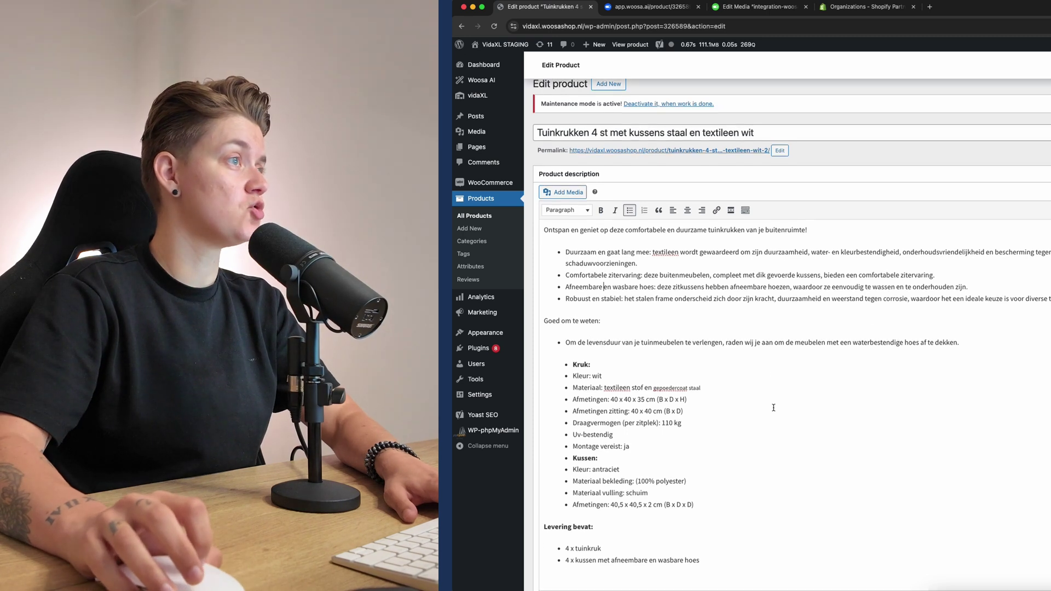
scroll(773, 408, down, 15)
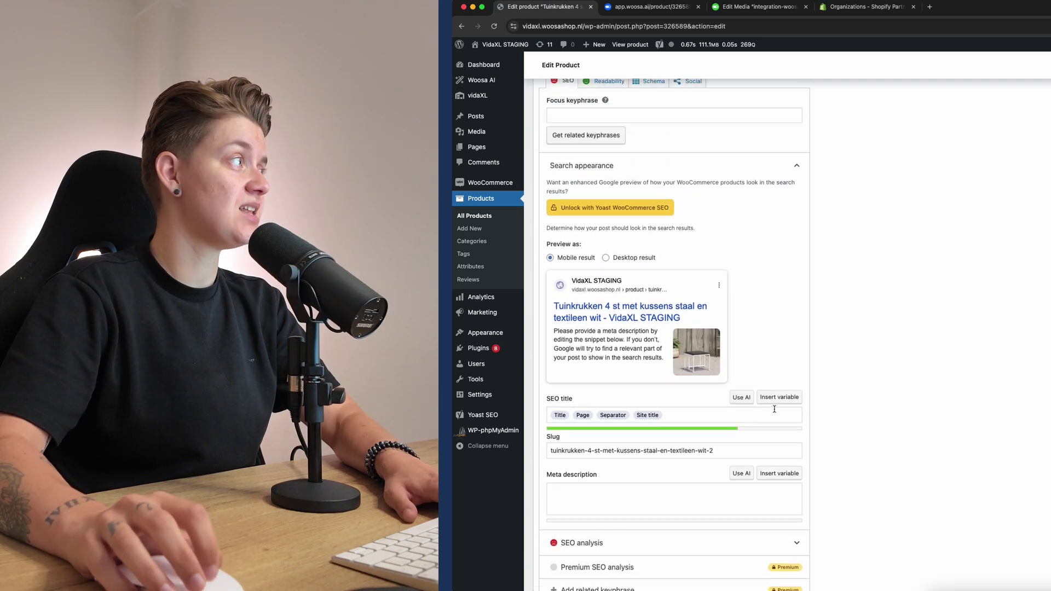
scroll(548, 235, up, 3)
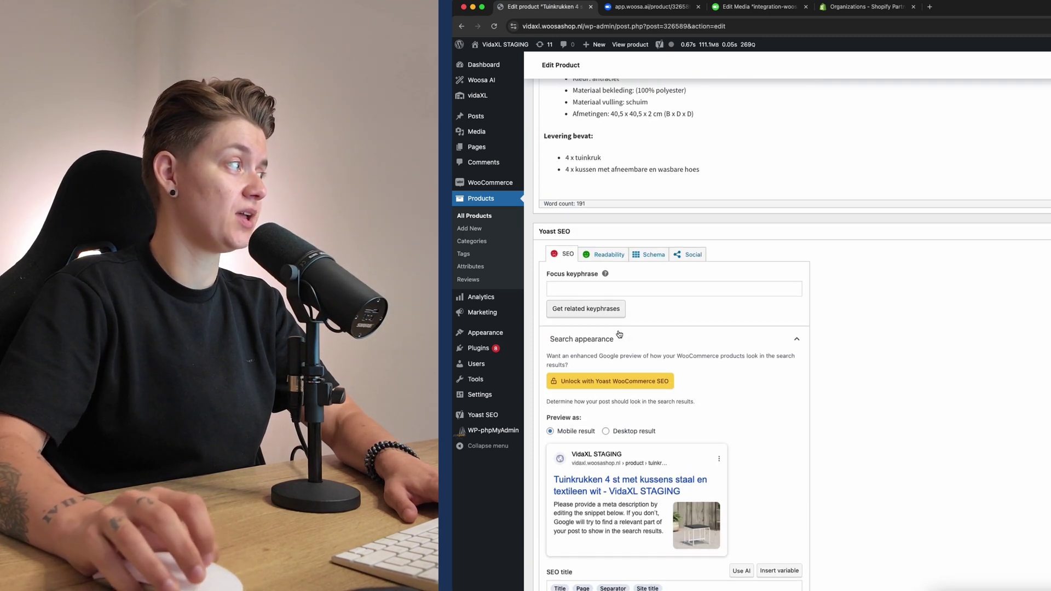
scroll(657, 290, down, 2)
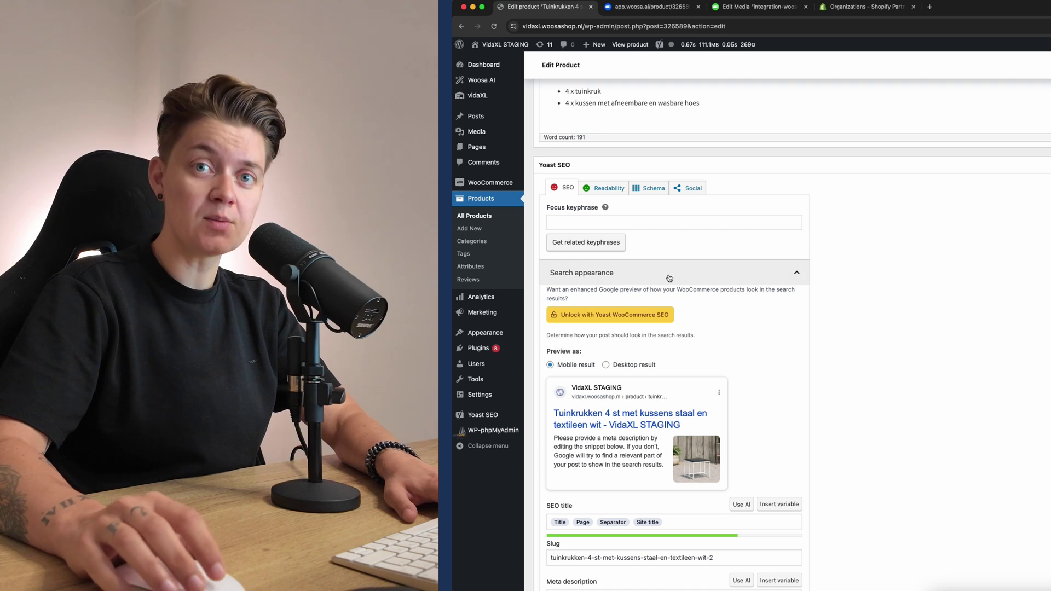
click(629, 225)
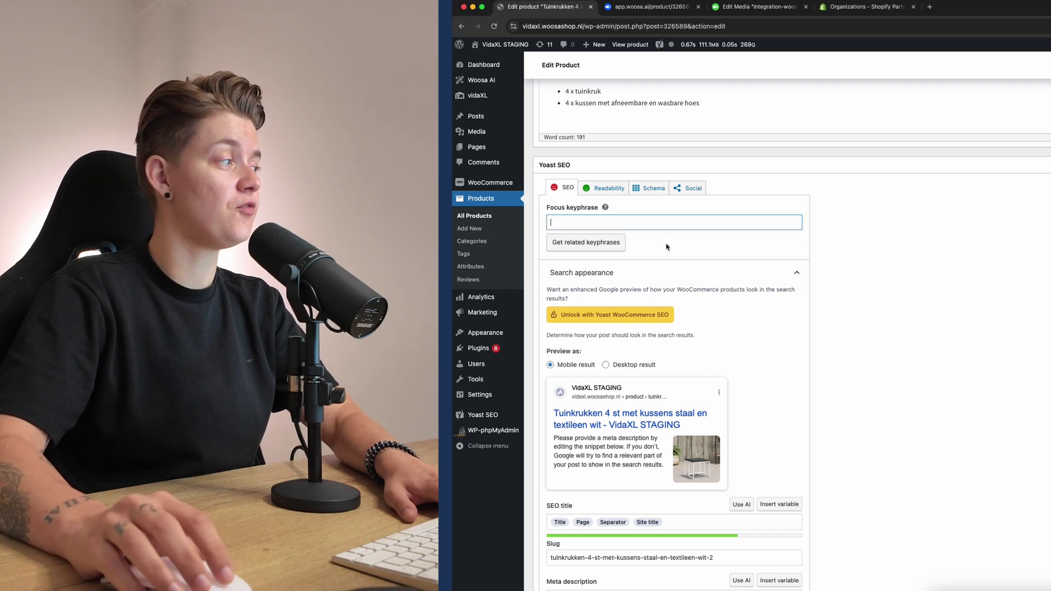
scroll(674, 282, down, 4)
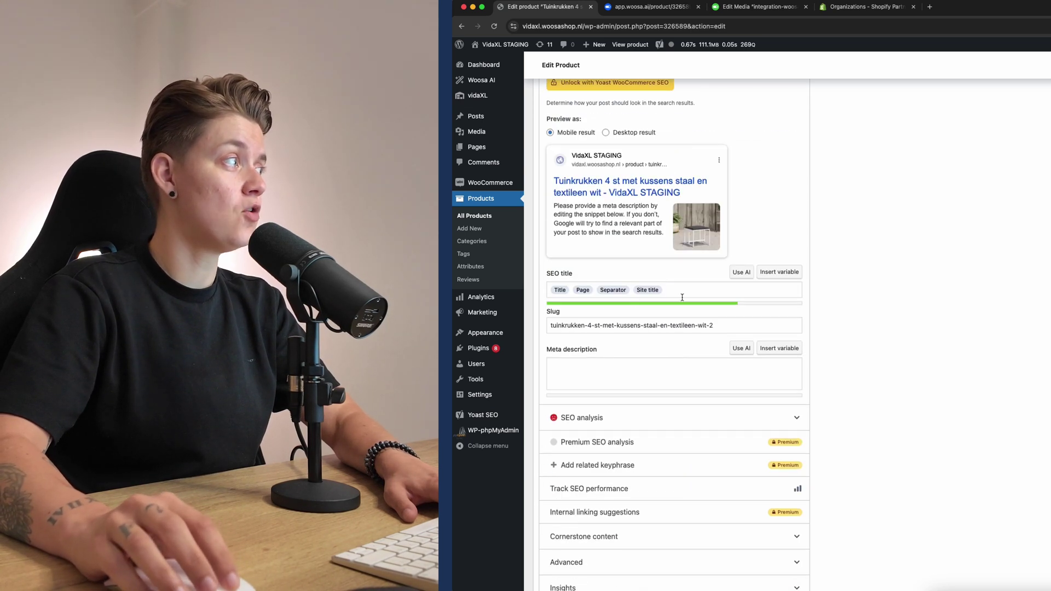
click(663, 367)
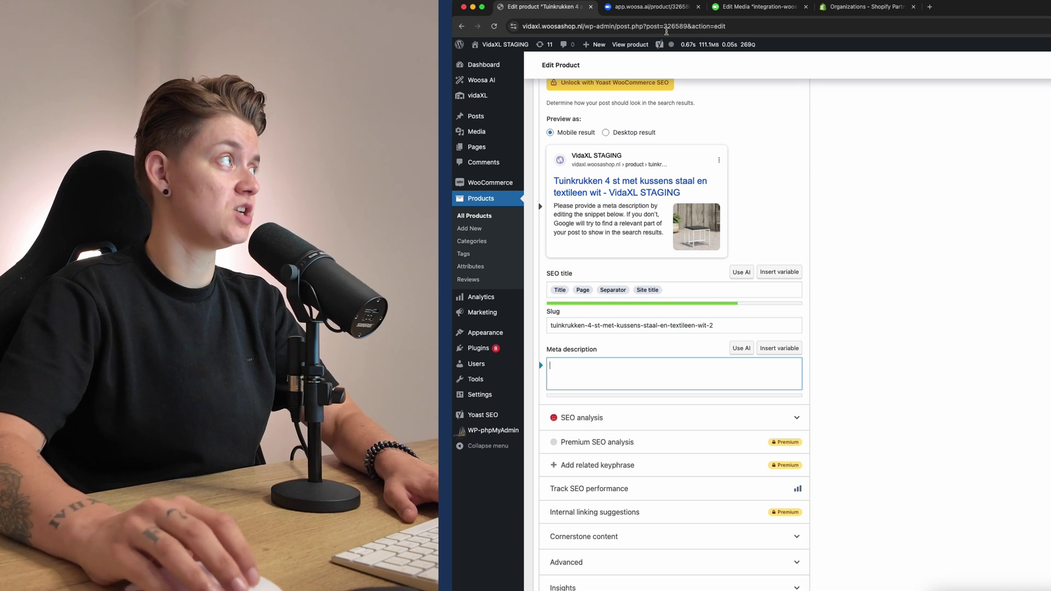
click(662, 12)
click(624, 575)
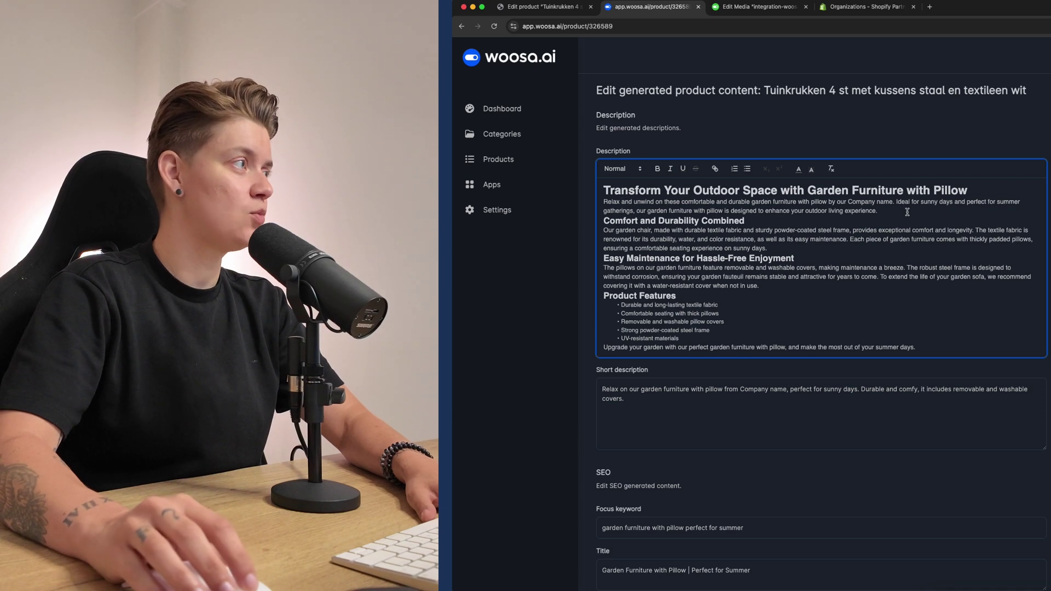
Add blank lines after the comfort and maintenance paragraphs and the feature list, removing the stray empty bullet
key(Return)
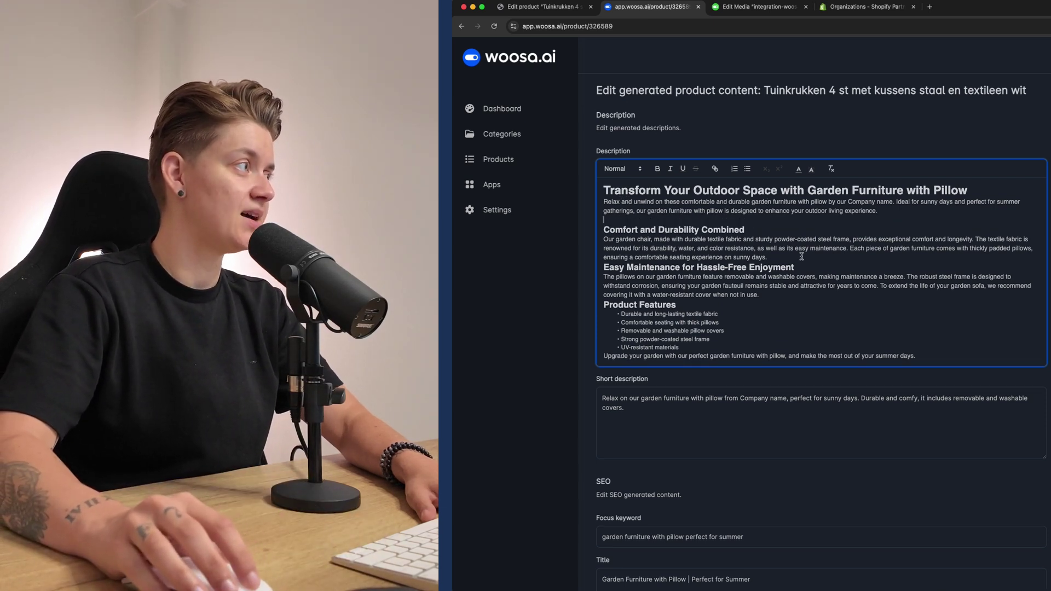
click(802, 256)
key(Return)
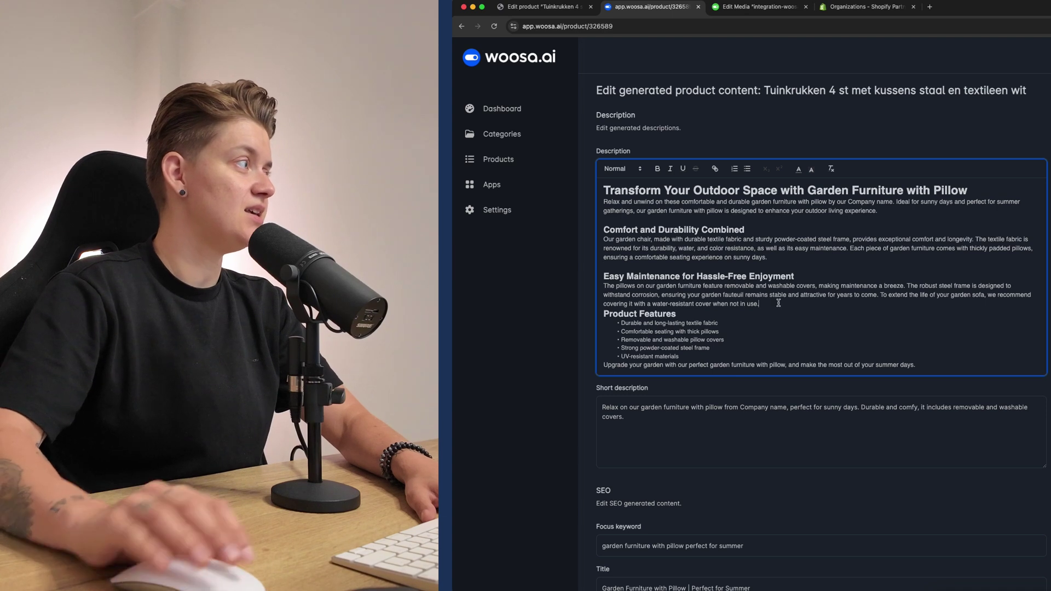
key(Return)
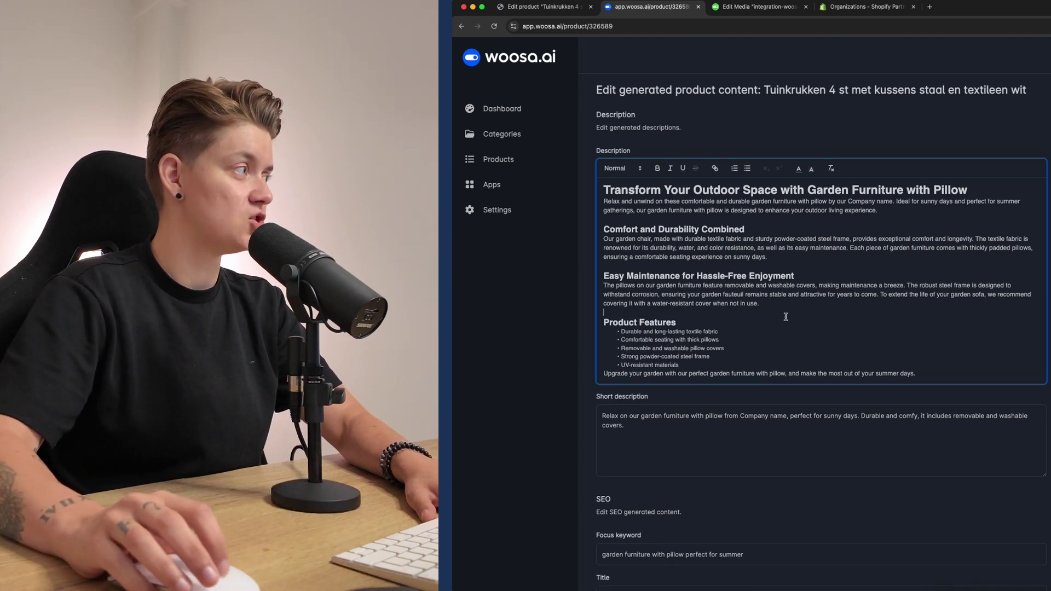
scroll(786, 317, down, 2)
key(Return)
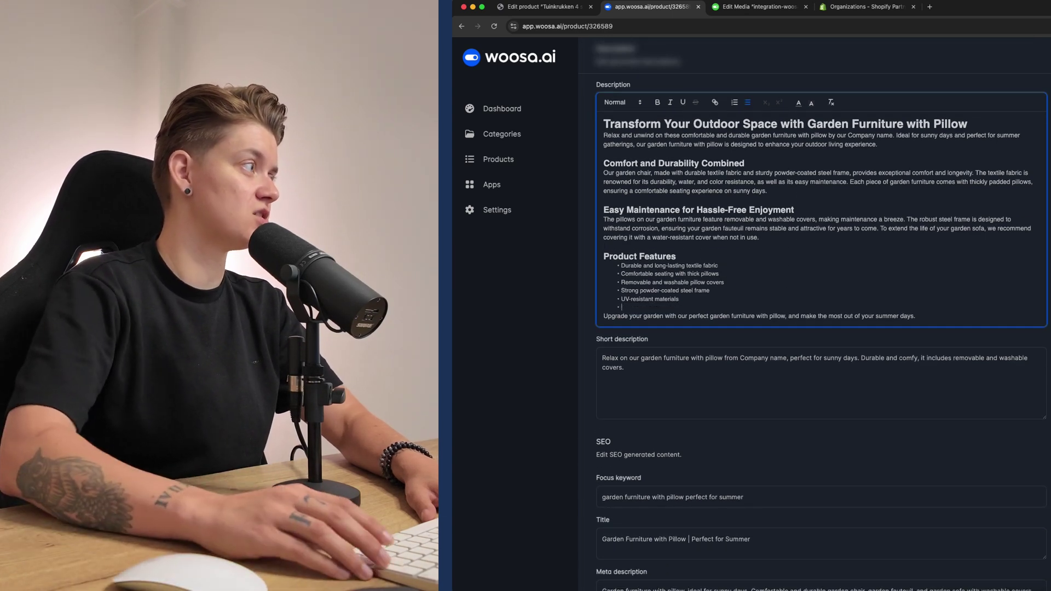
key(BackSpace)
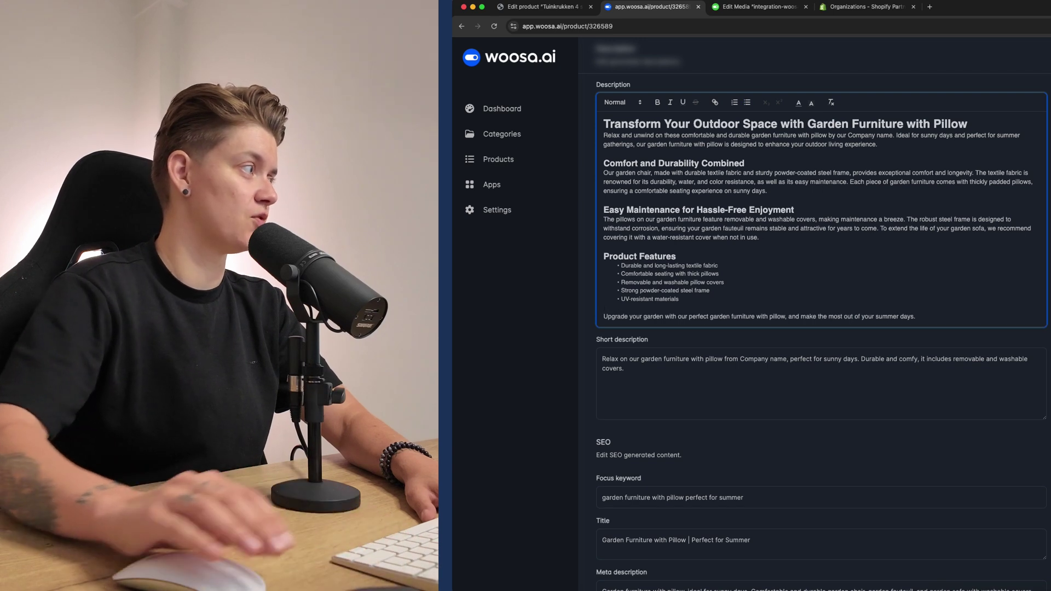
click(649, 367)
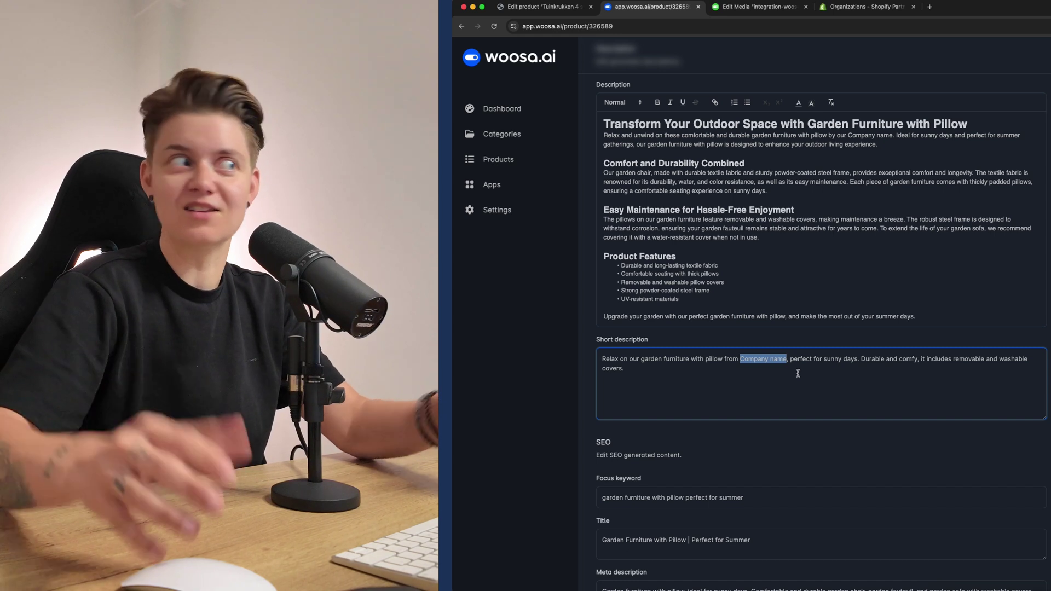
Review Woosa.ai's generated focus keyword and meta description for the garden stool
scroll(798, 380, down, 3)
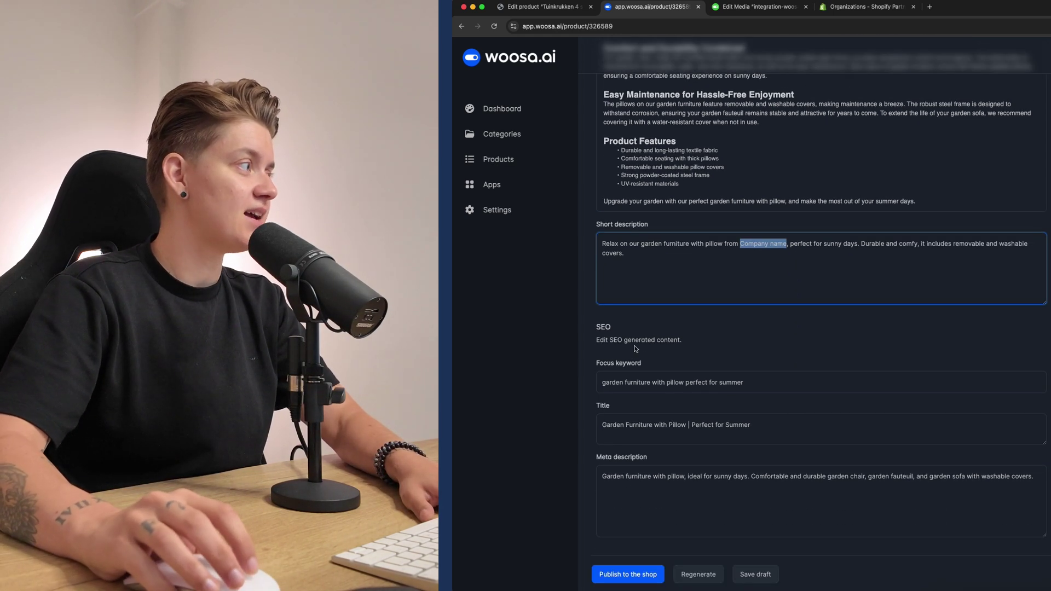
click(708, 385)
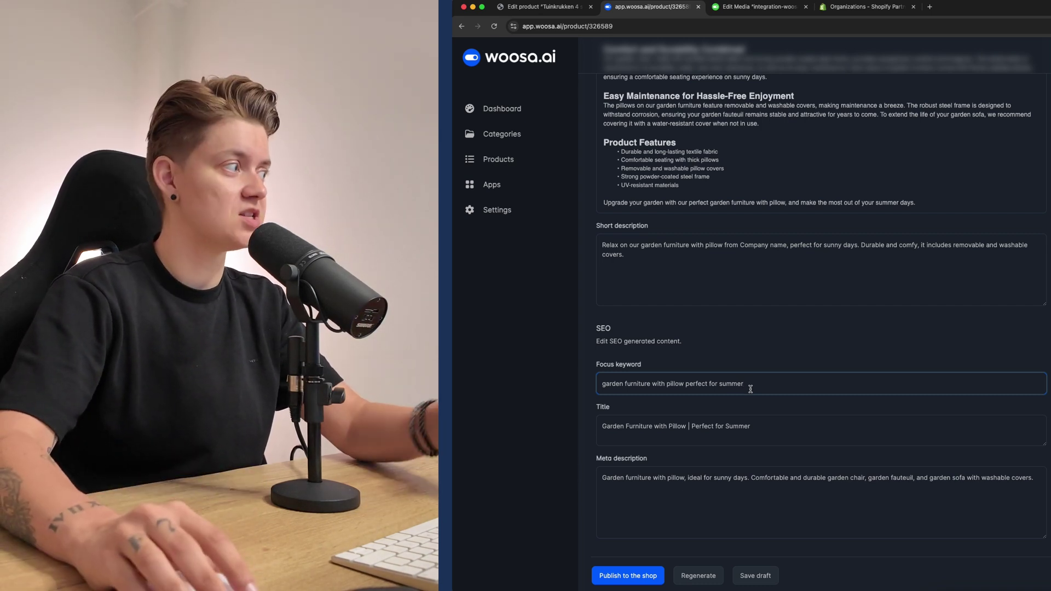
scroll(642, 491, down, 1)
click(605, 476)
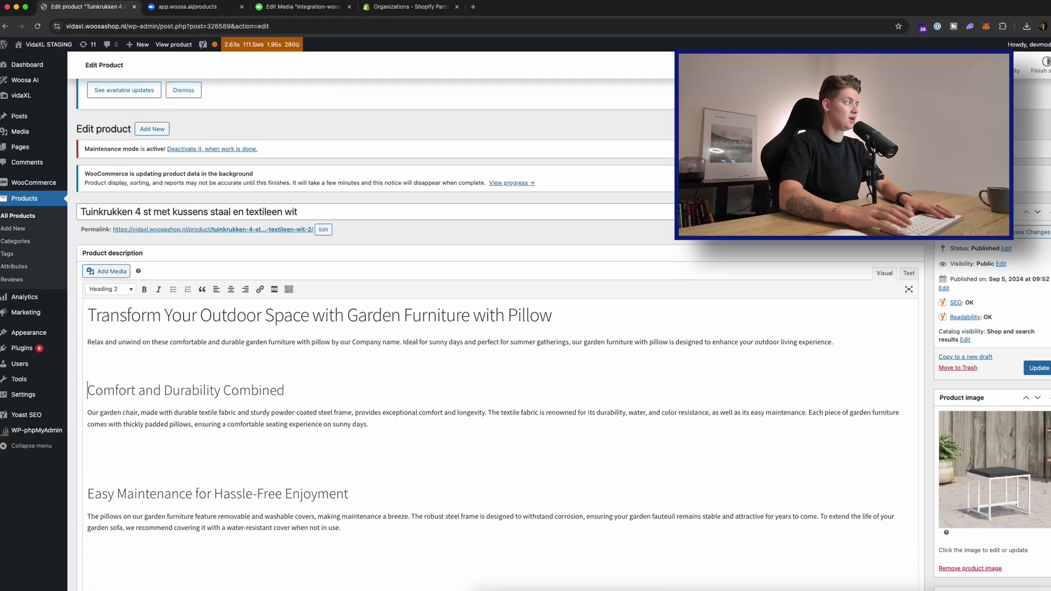
key(BackSpace)
Delete the empty lines between description sections, keeping 'Comfort and Durability Combined' as its own heading
key(super+z)
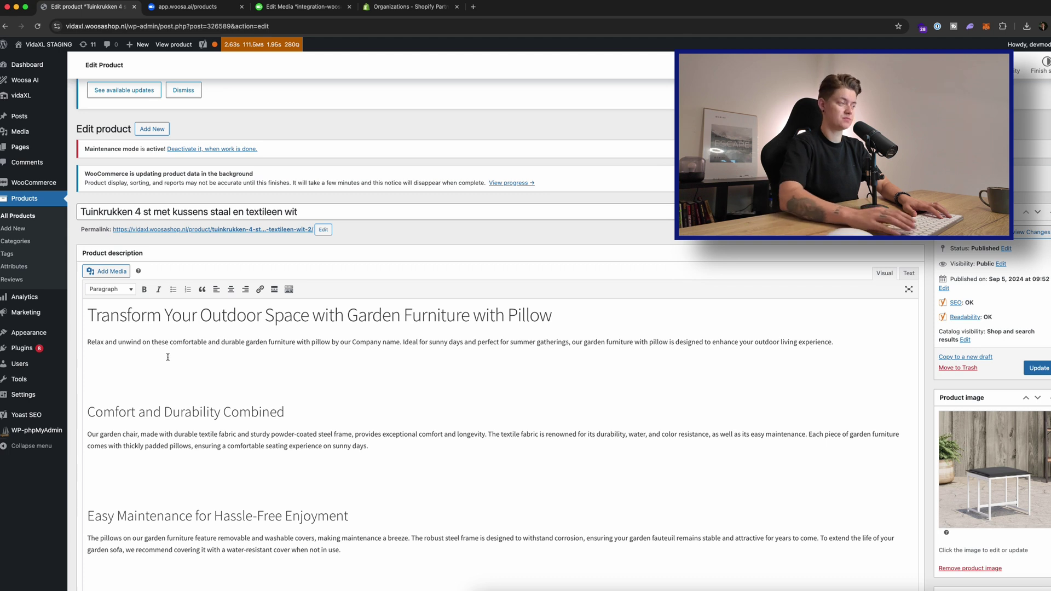
key(BackSpace)
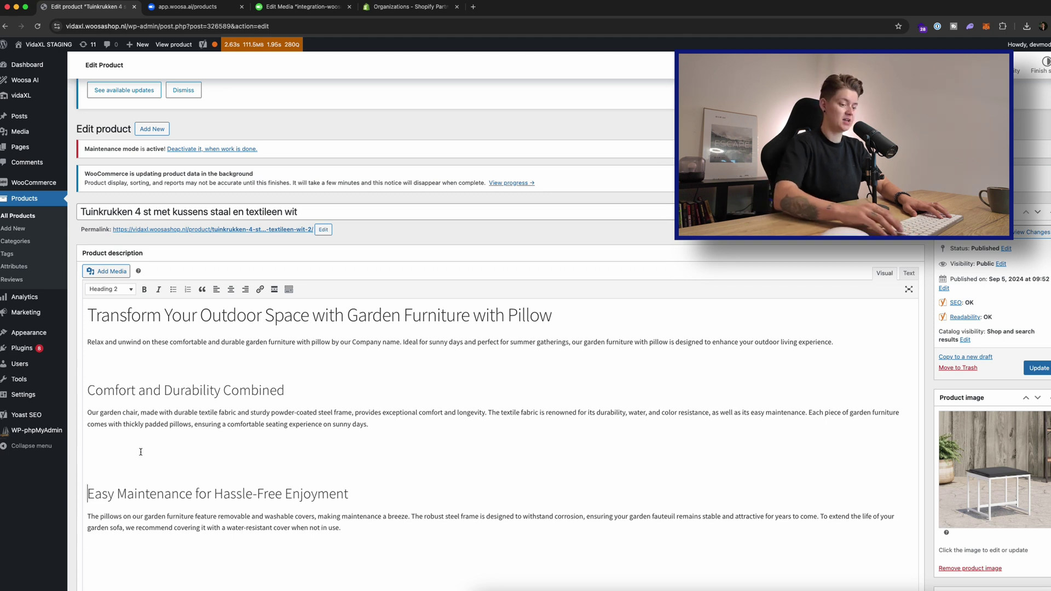
key(BackSpace)
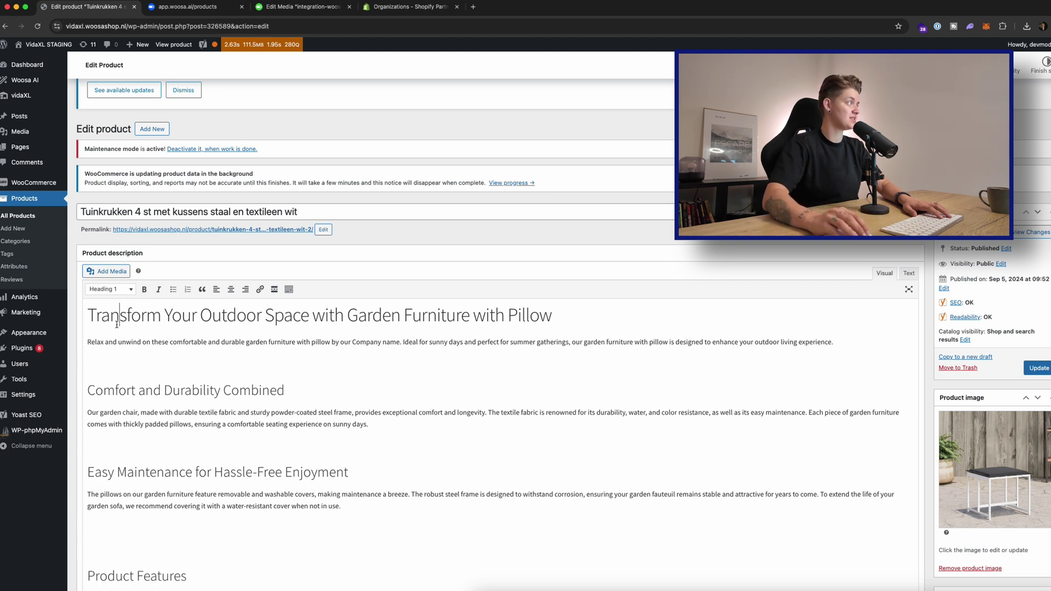
key(Down)
key(Down)
key(Down)
key(Down)
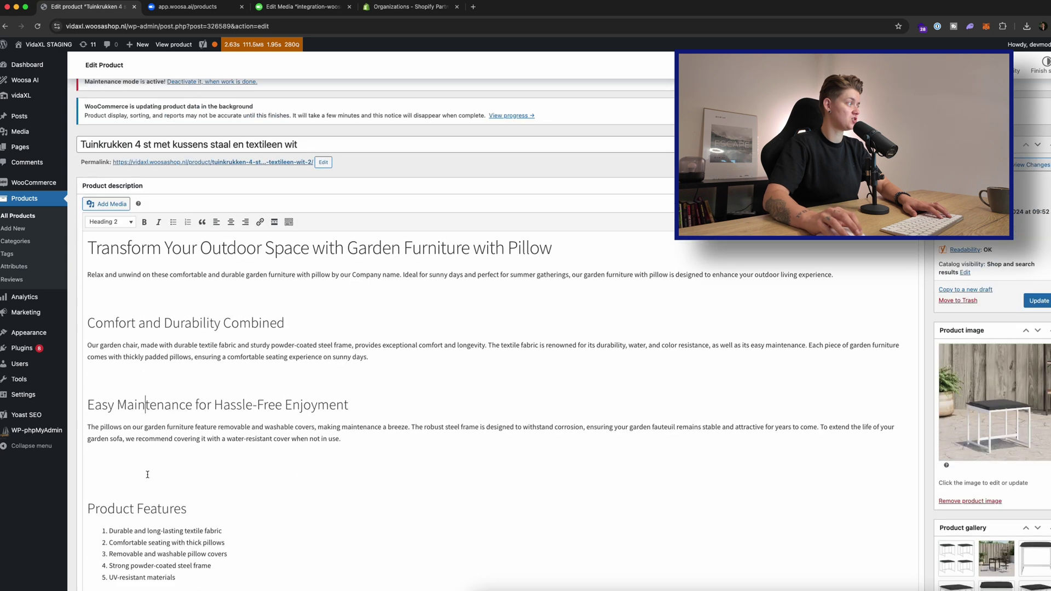
key(BackSpace)
scroll(149, 452, down, 3)
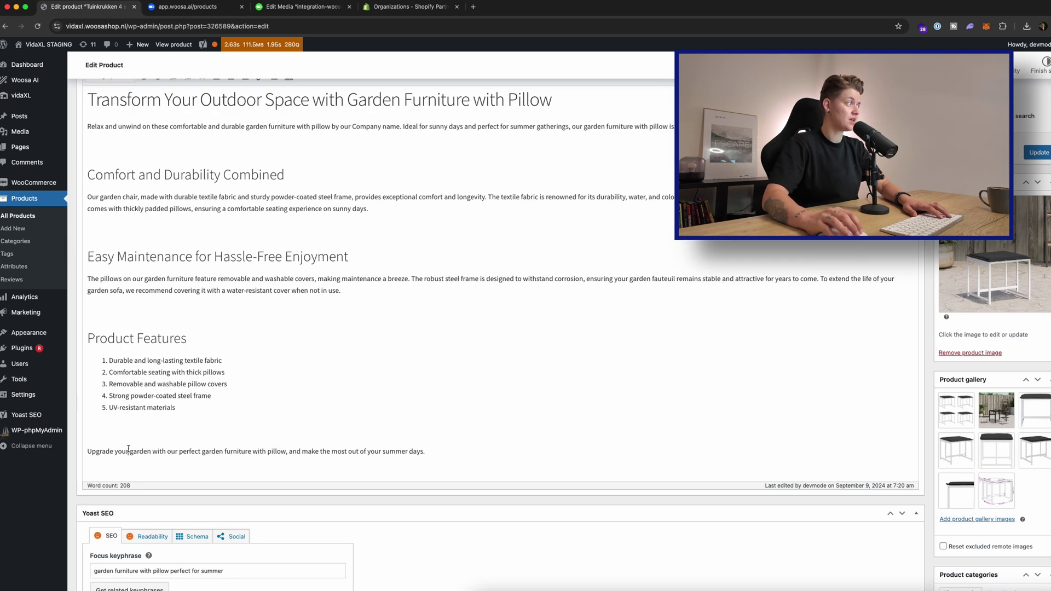
key(BackSpace)
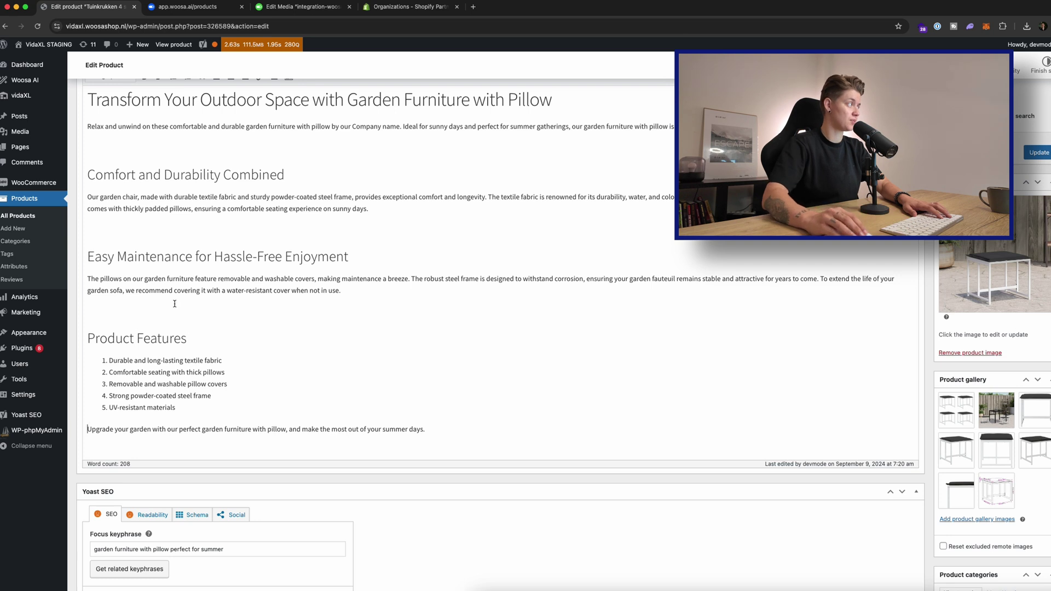
Verify the Yoast focus keyphrase 'garden furniture with pillow perfect for summer', SEO title and meta description
scroll(323, 373, down, 5)
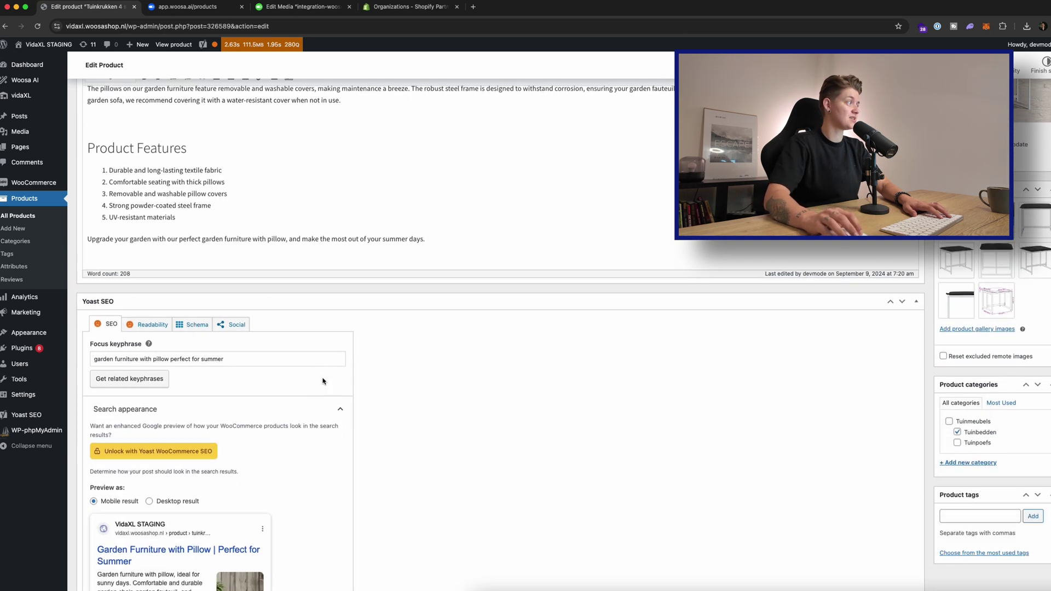
scroll(219, 350, down, 2)
drag(91, 299, 236, 302)
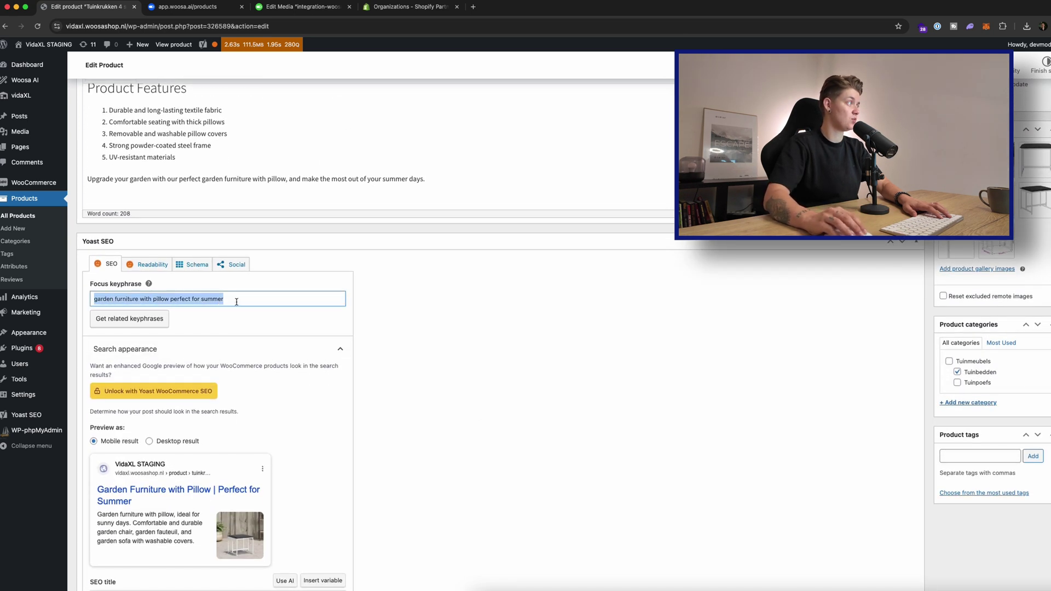
scroll(275, 397, down, 5)
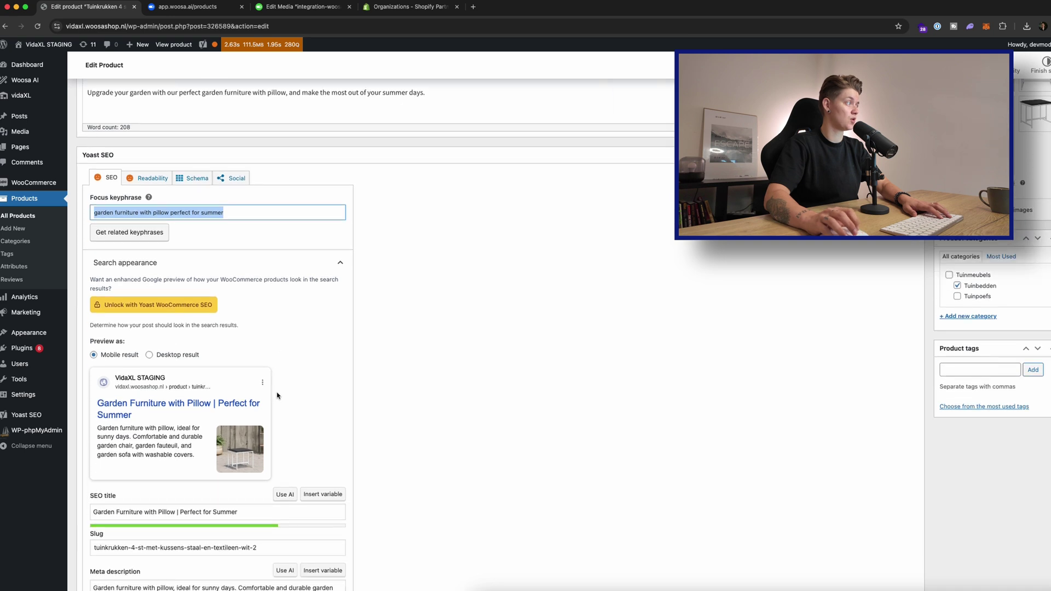
click(248, 412)
scroll(265, 432, down, 3)
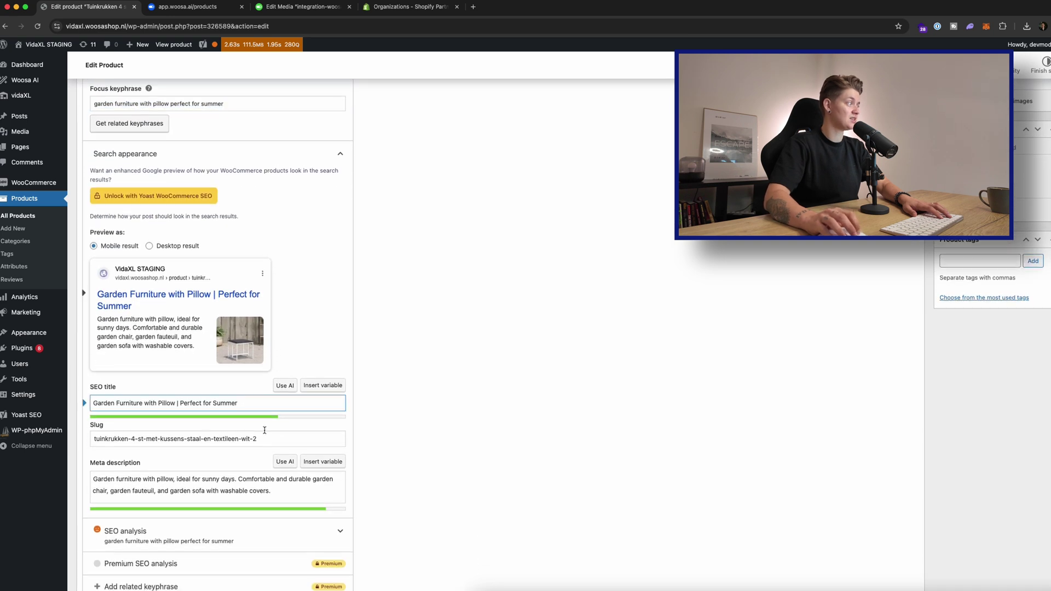
click(104, 395)
scroll(104, 395, down, 2)
scroll(372, 422, up, 15)
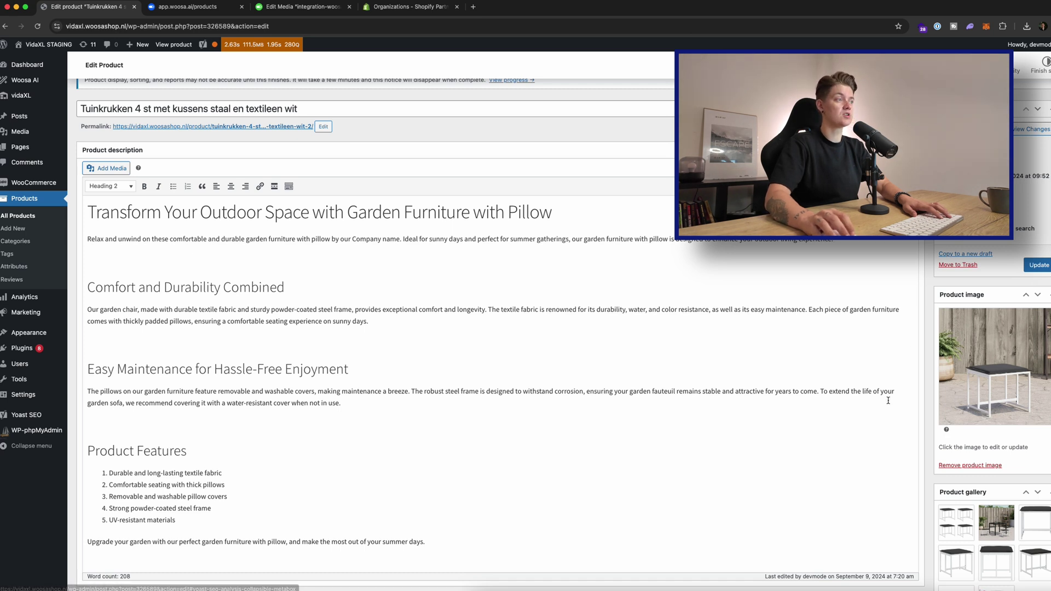
scroll(750, 495, down, 2)
scroll(194, 215, up, 5)
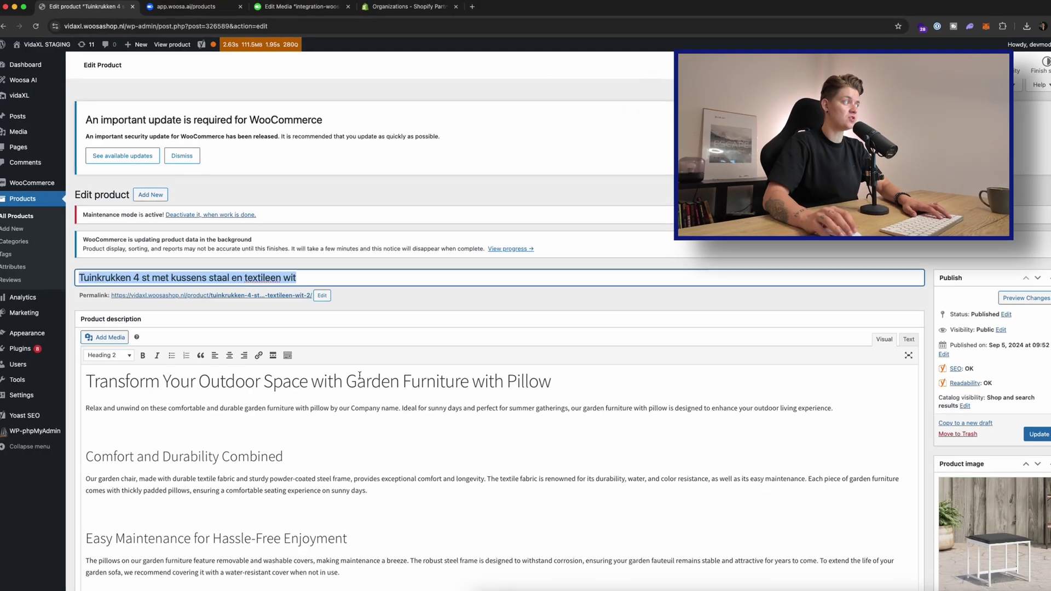
scroll(367, 379, down, 1)
scroll(367, 389, down, 1)
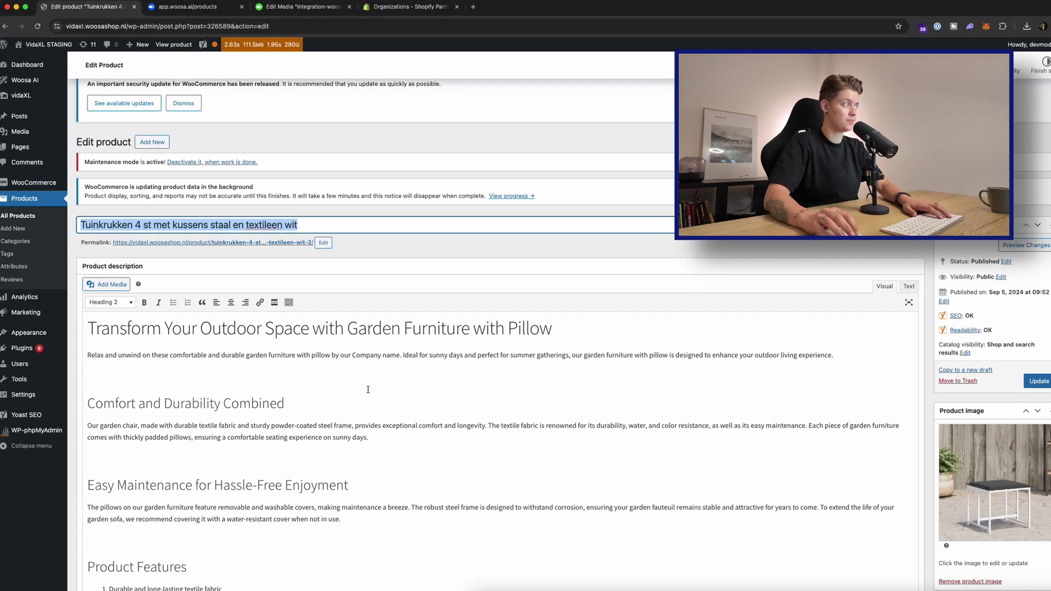
scroll(358, 421, down, 2)
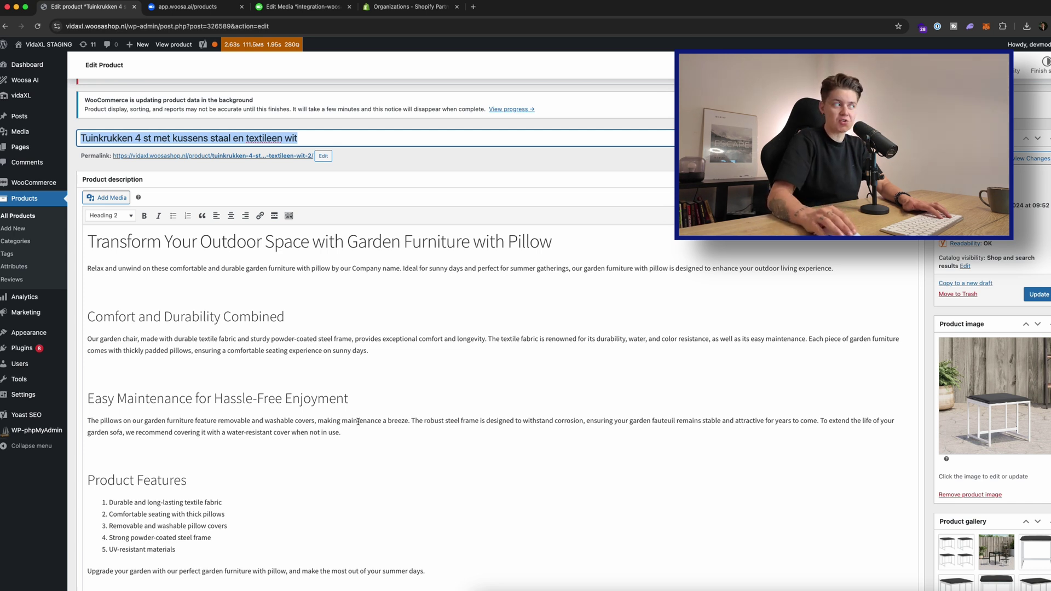
scroll(285, 450, down, 5)
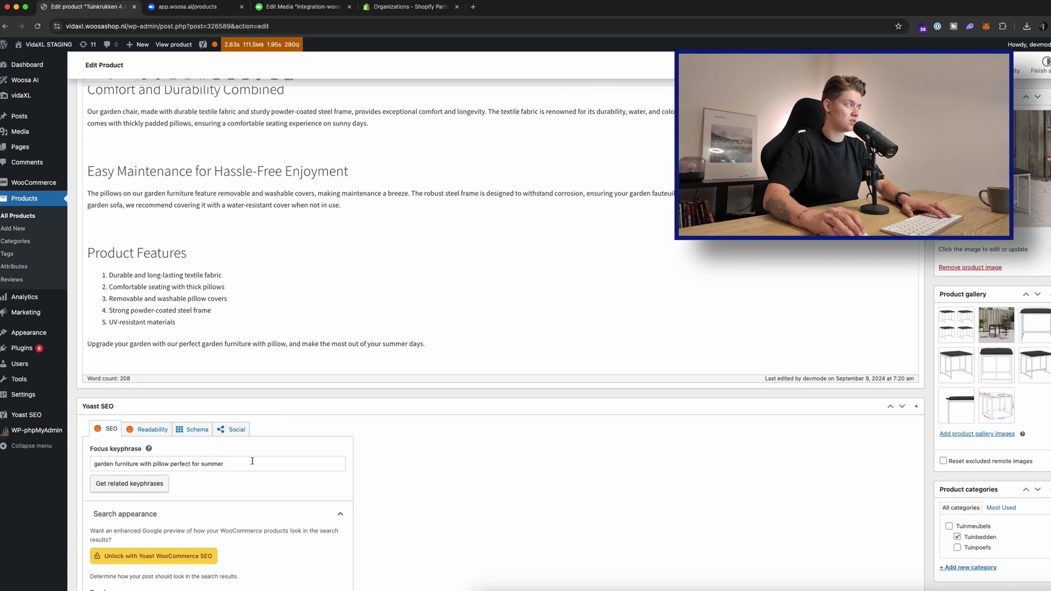
Retitle the product 'Garden furniture with pillow perfect for summer' from the copied Yoast keyphrase
triple_click(268, 459)
key(cmd+c)
scroll(268, 454, up, 8)
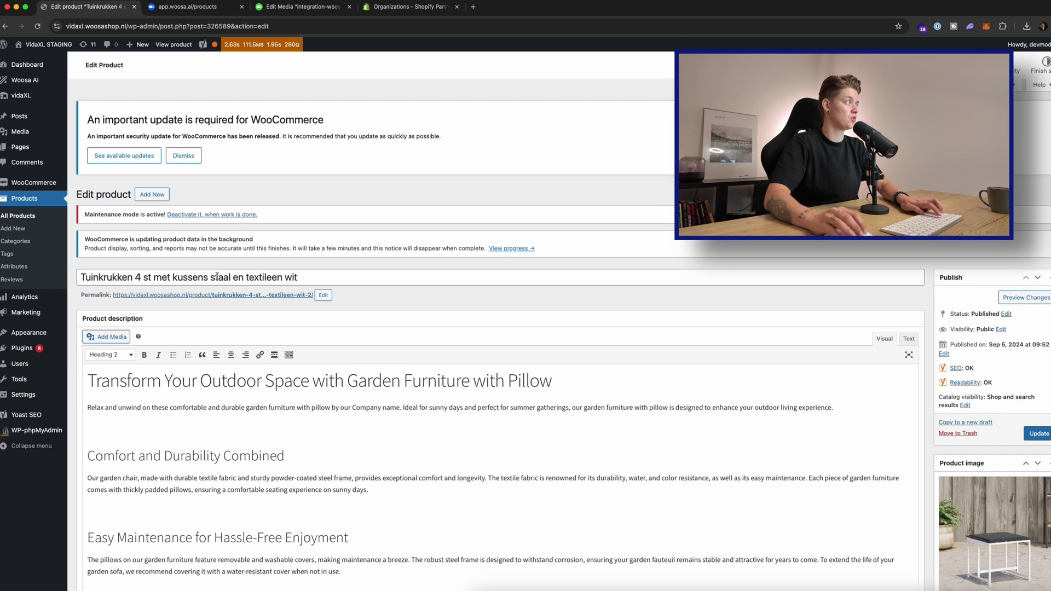
triple_click(217, 277)
key(cmd+v)
key(super+Left)
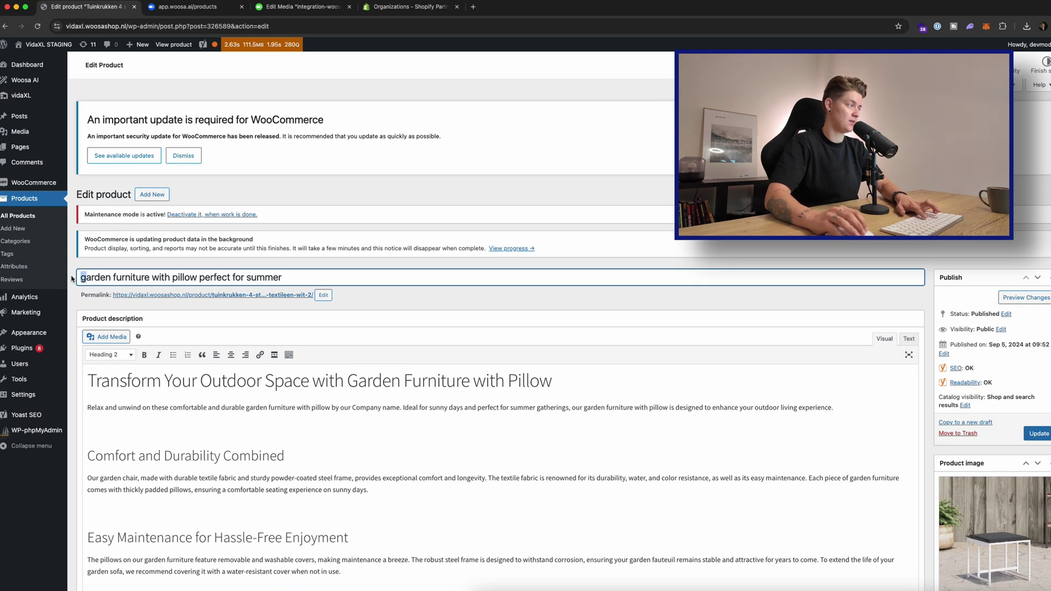
key(Delete)
text(G)
Set the permalink slug to the same keyphrase and update the product
click(322, 295)
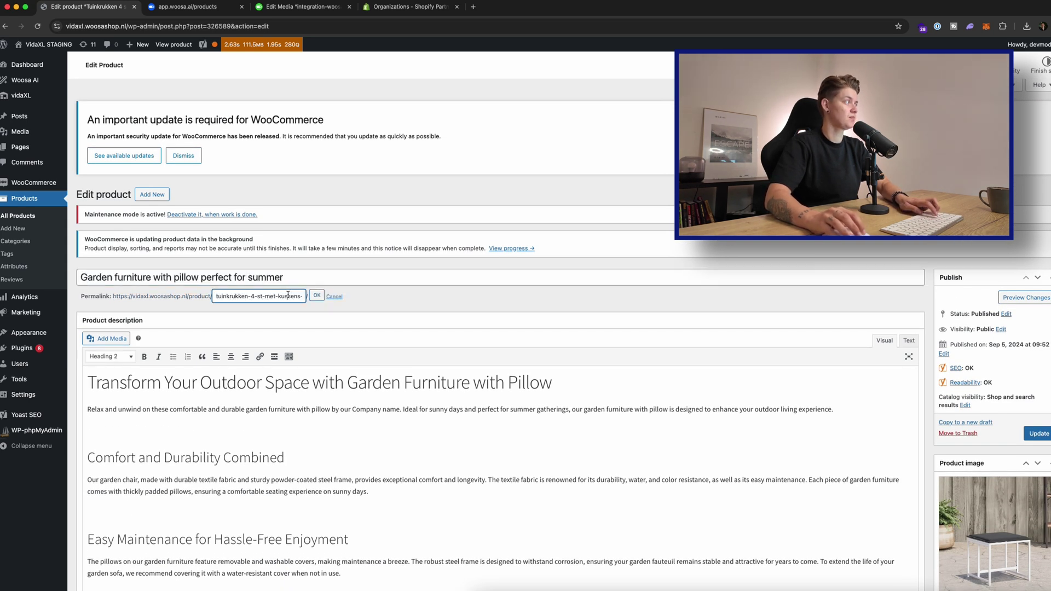
key(super+a)
key(super+v)
click(316, 296)
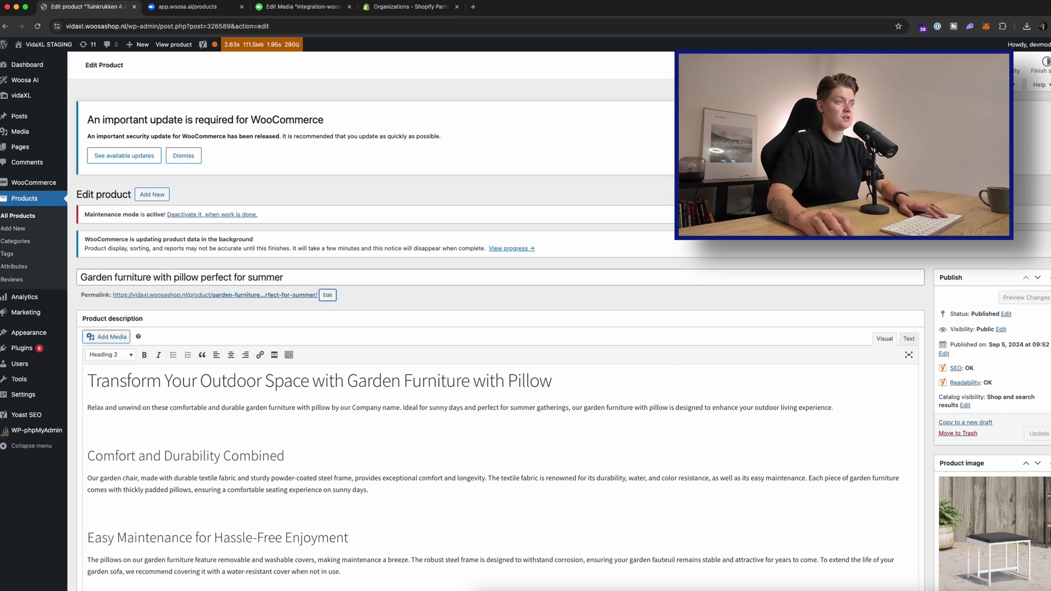
click(1031, 433)
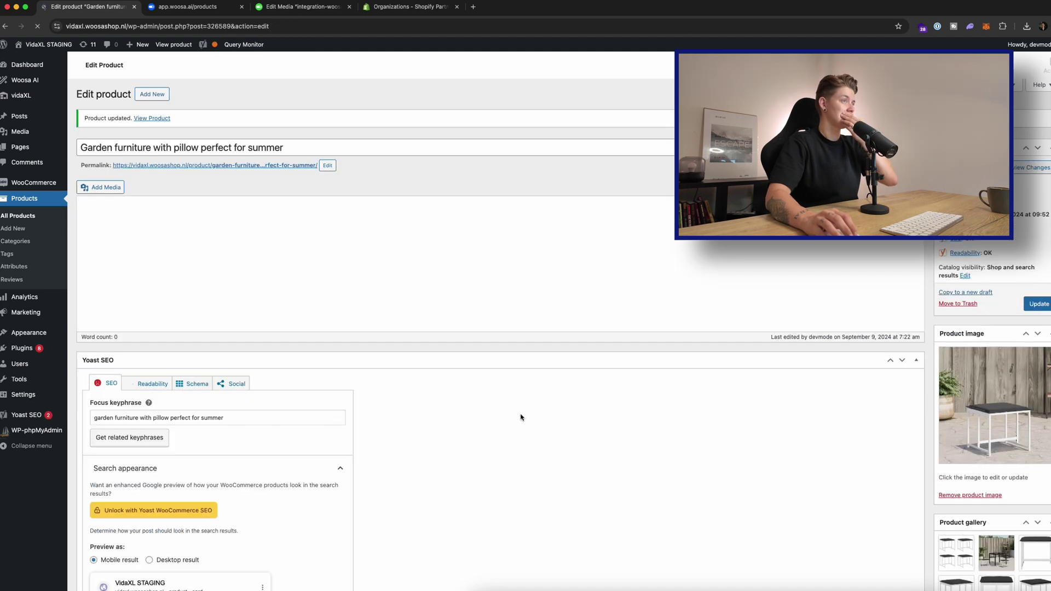
scroll(713, 453, up, 15)
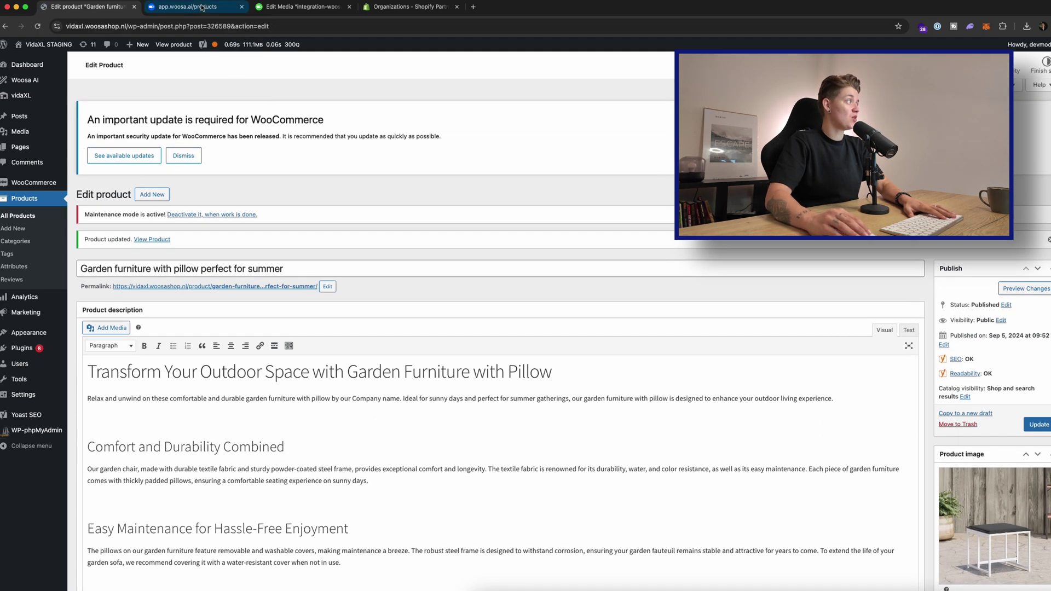
Open the Tuinmeubels category's edit page from Products > Categories
click(25, 240)
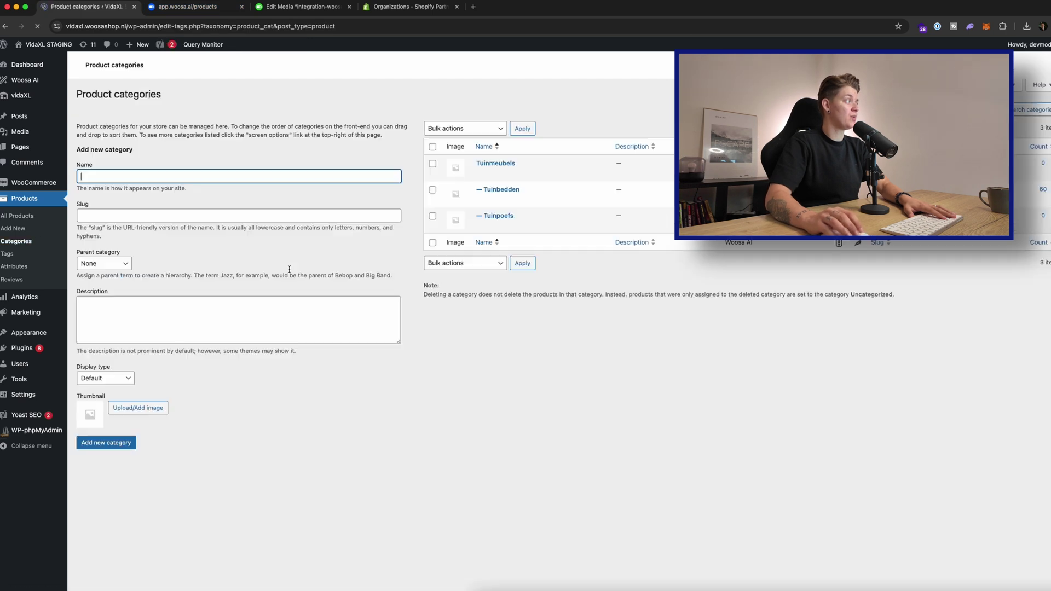
click(485, 293)
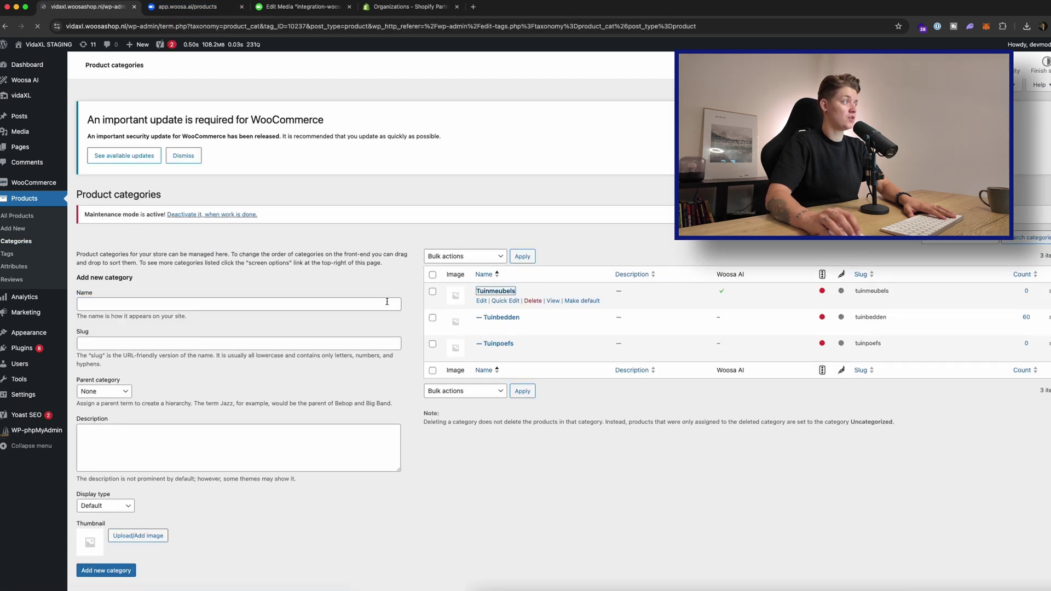
scroll(371, 463, down, 15)
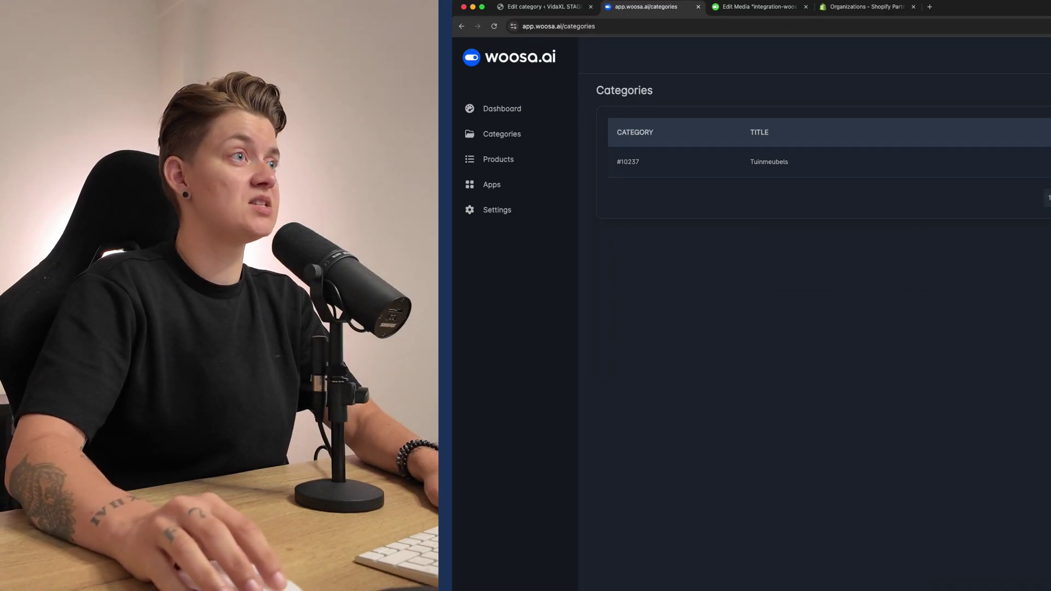
Select Tuinmeubels in Woosa.ai and enter an initial description of cheap-to-premium summer garden furniture
click(630, 162)
click(807, 177)
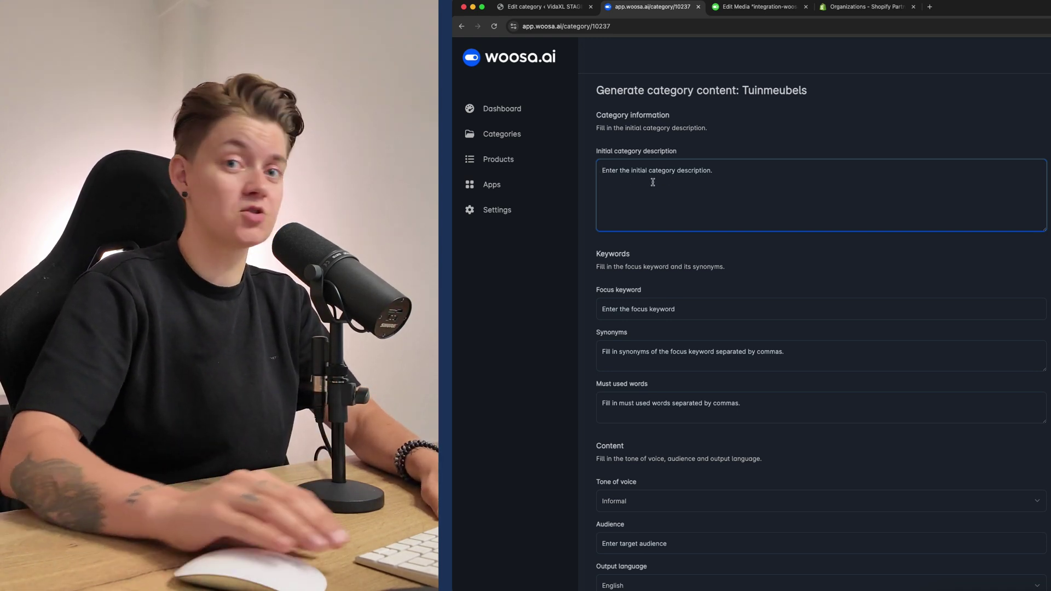
text(G)
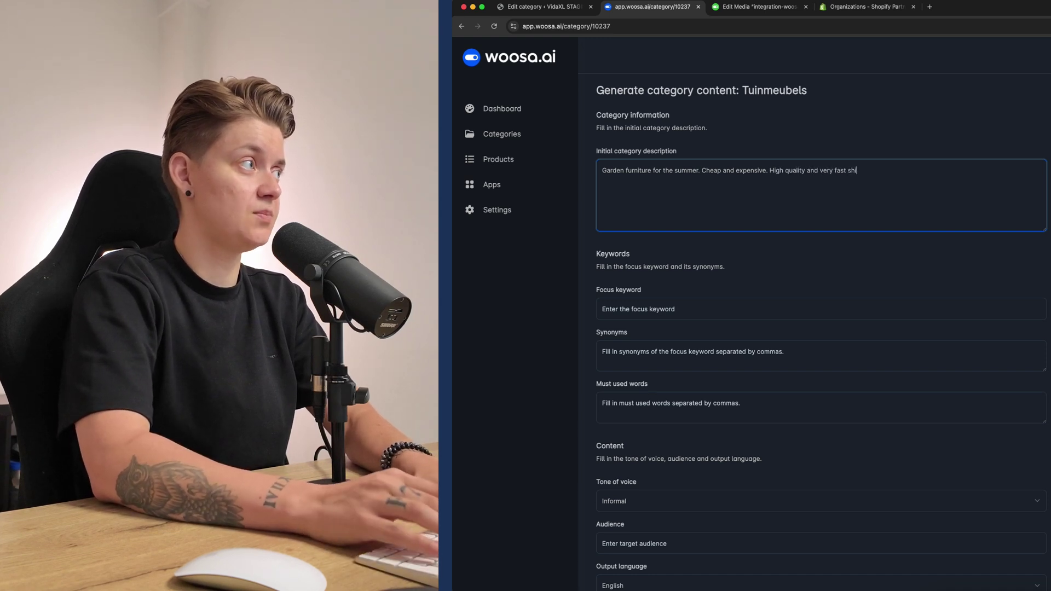
text(Enha)
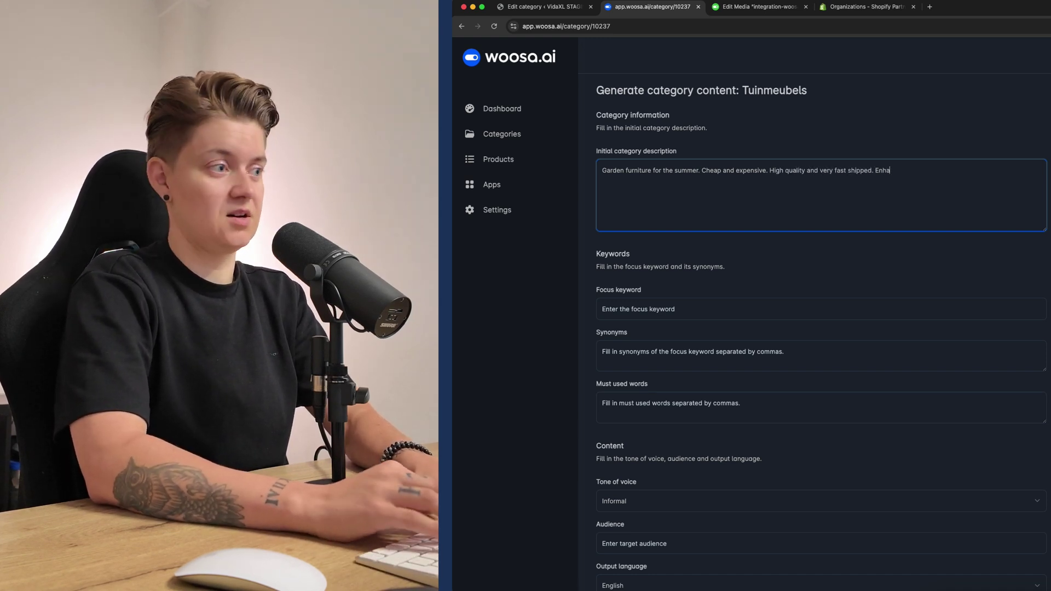
text(nce your garden)
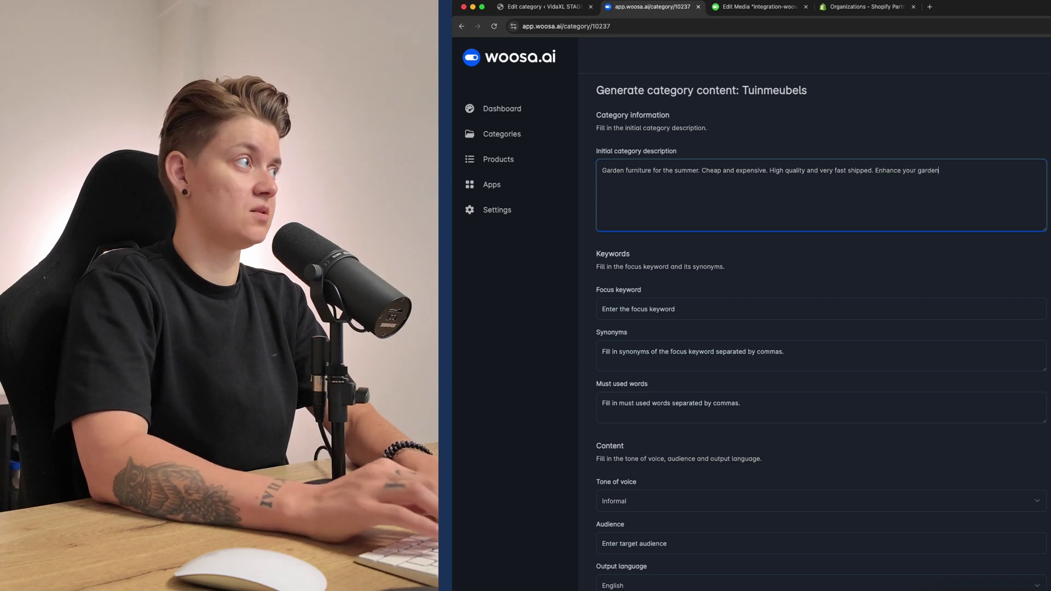
text(.)
Fill in the garden furniture focus keyword, synonyms, and must-use words 'summer, garden, furniture'
click(842, 295)
scroll(715, 254, down, 2)
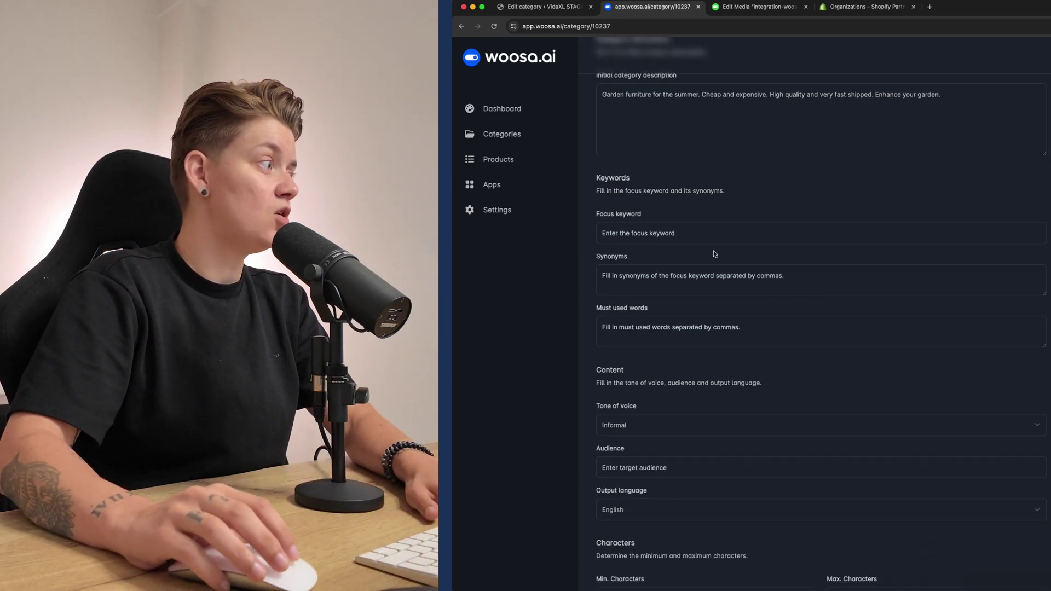
scroll(723, 403, down, 2)
click(666, 171)
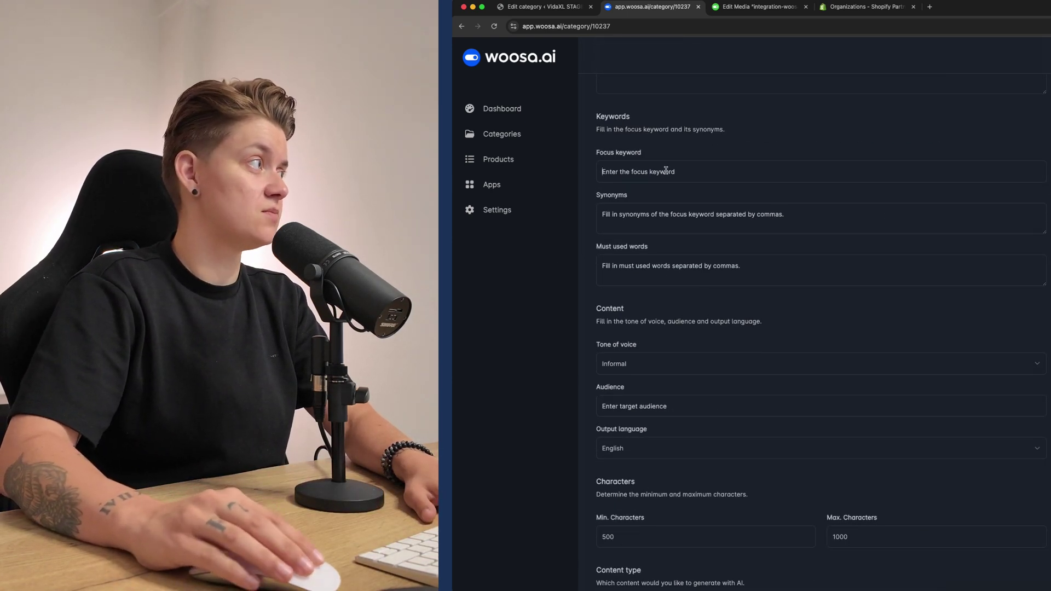
text(garden furniture)
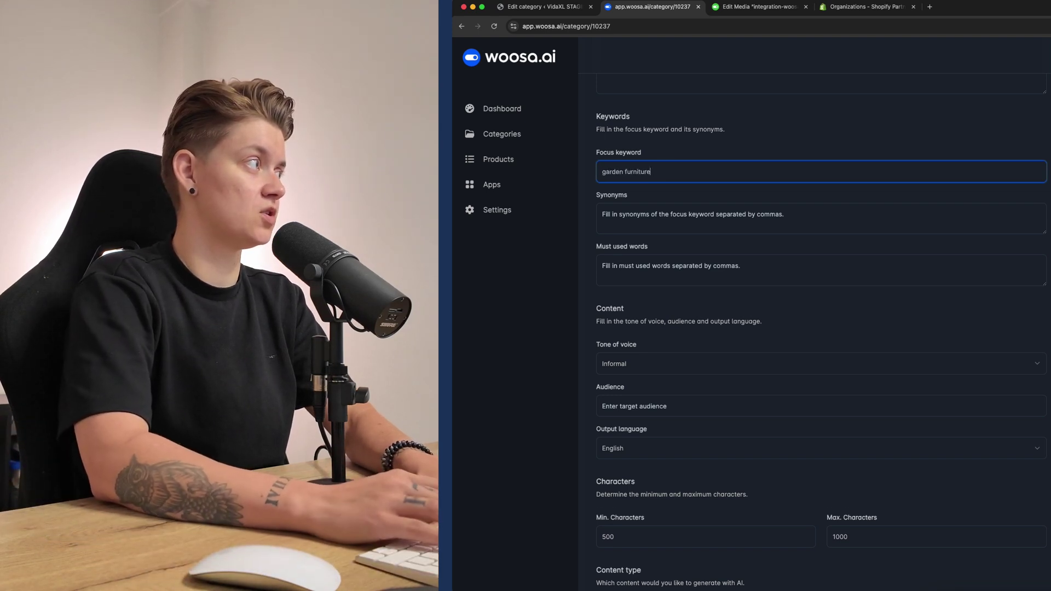
key(Tab)
text(g)
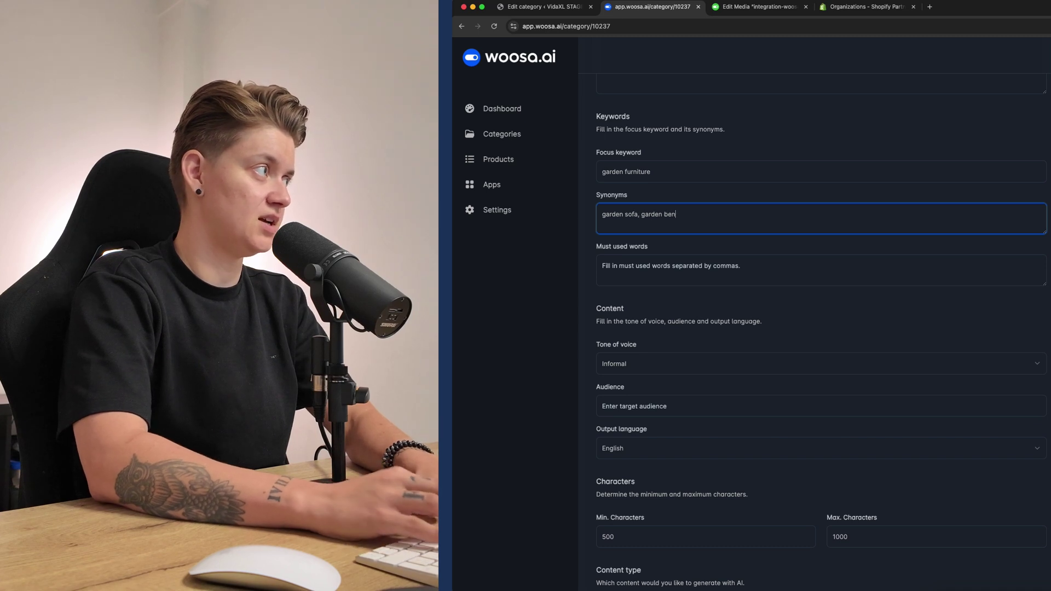
key(Tab)
text(su)
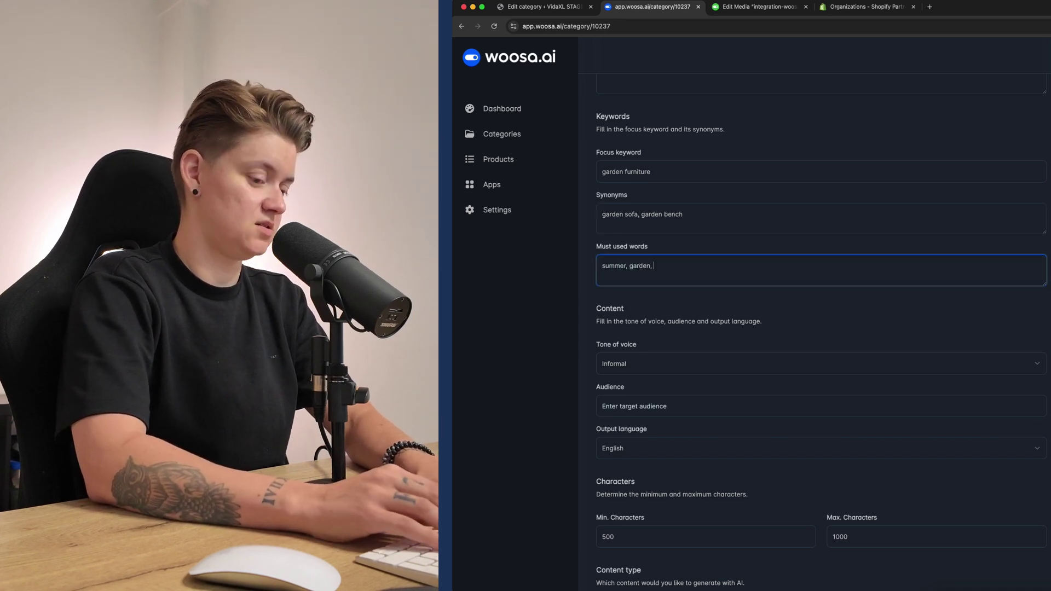
text(mmer, garden, furni)
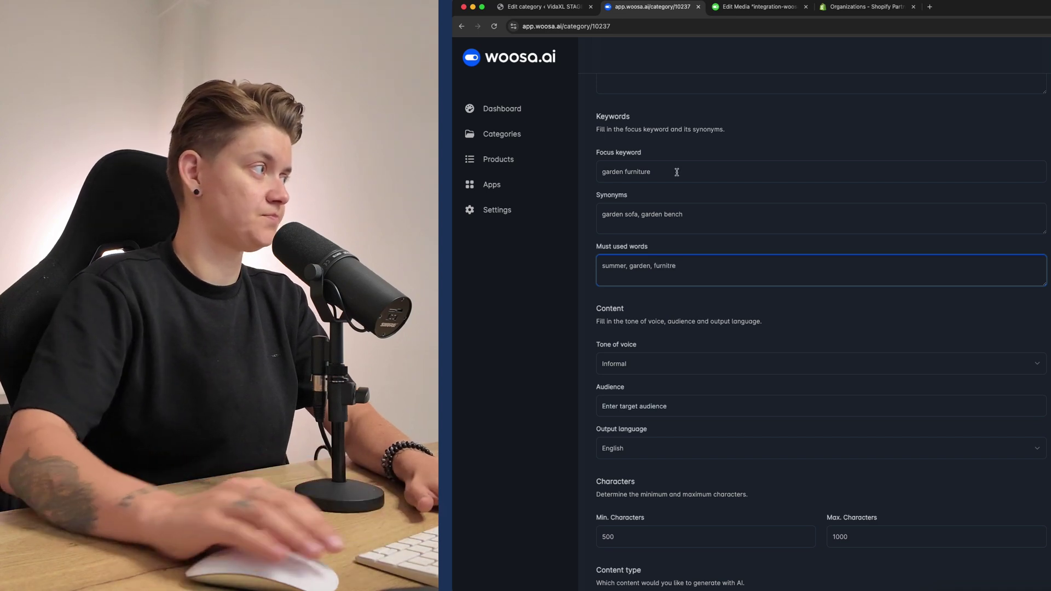
text(ture)
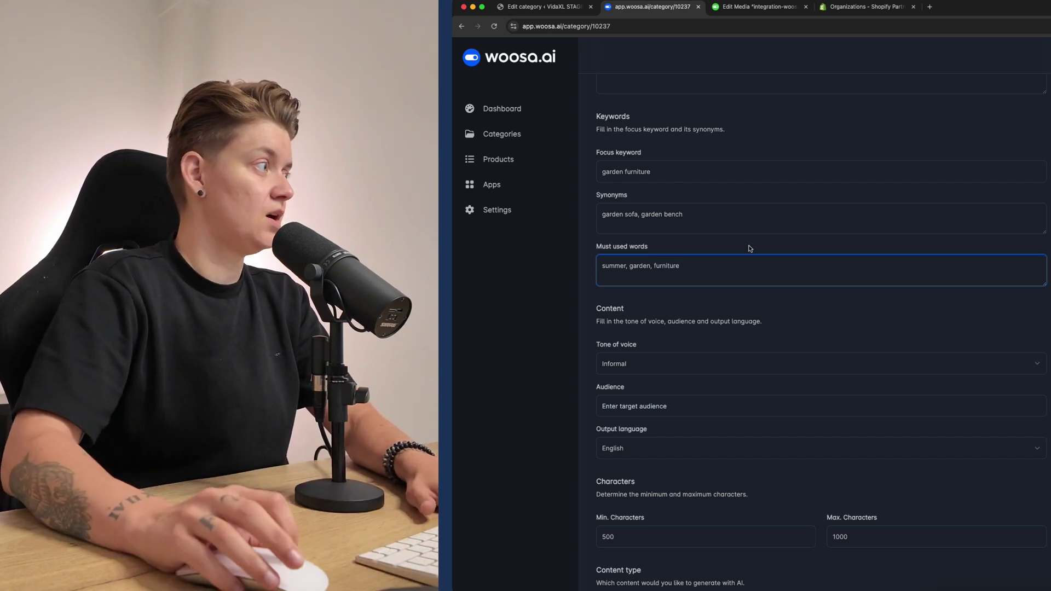
Choose Casual tone, audience 'home owners with a garden', enable SEO title and keyword, then generate
scroll(712, 249, down, 3)
click(655, 251)
click(654, 270)
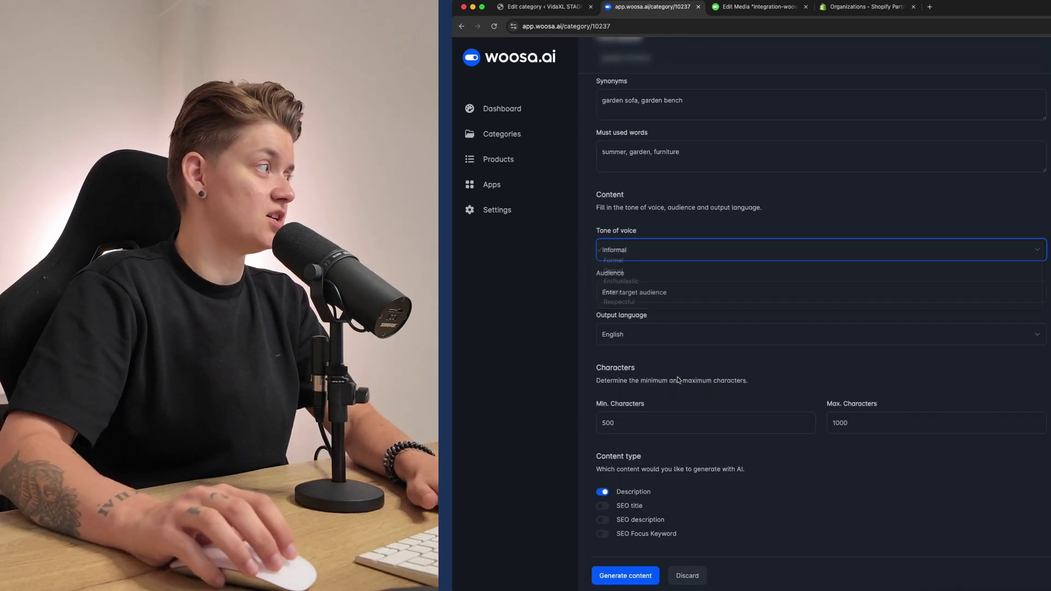
click(632, 285)
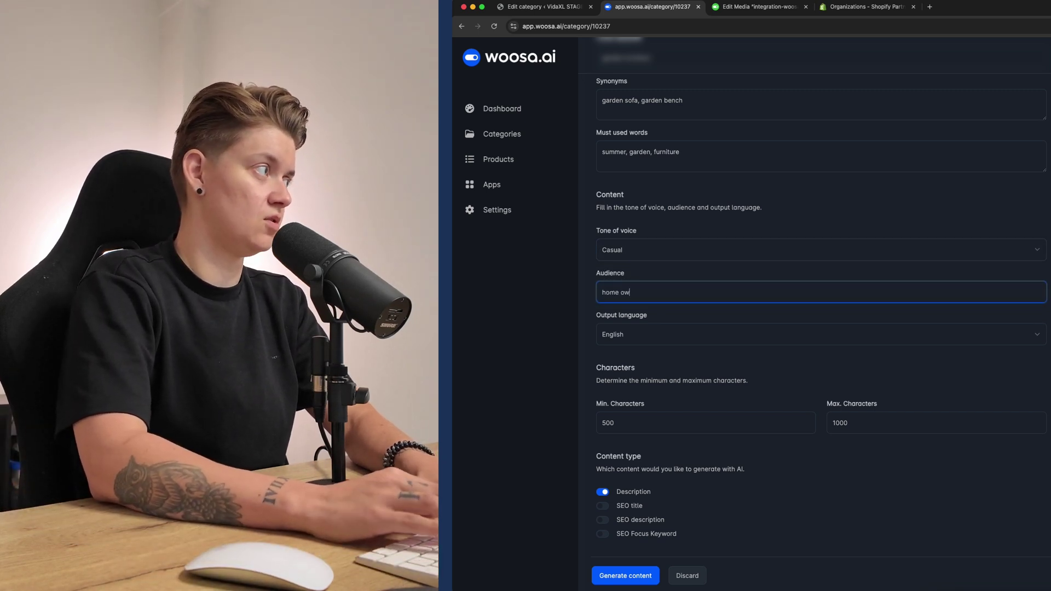
text(home owners with a garden)
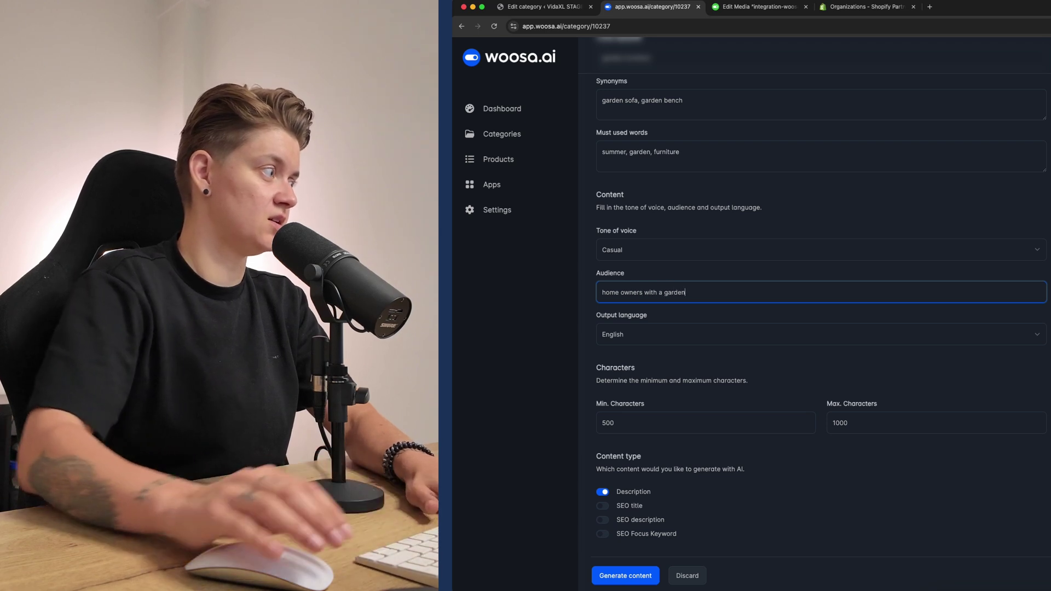
click(603, 505)
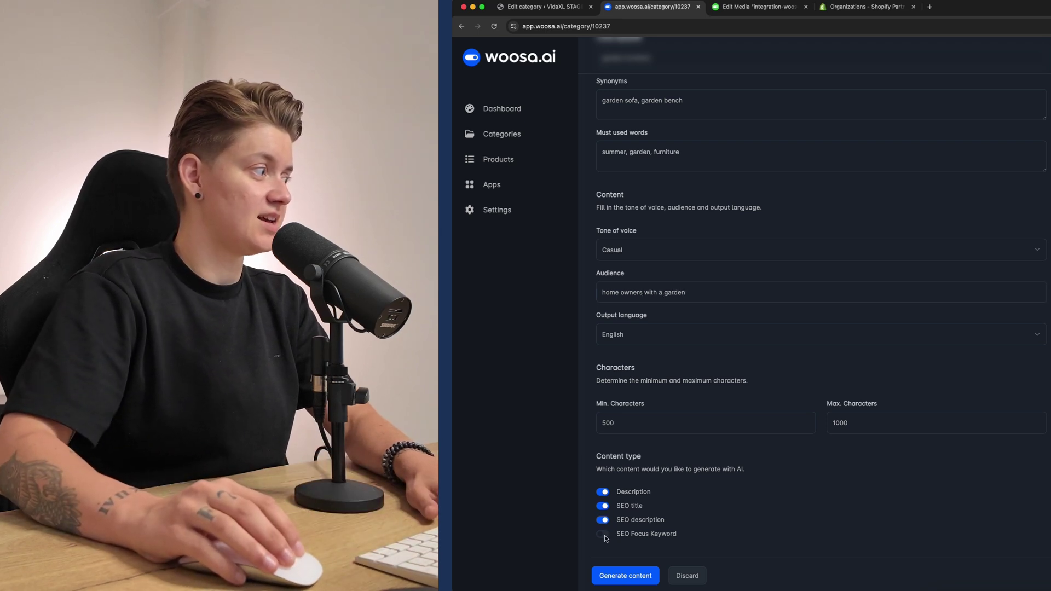
click(604, 536)
click(632, 582)
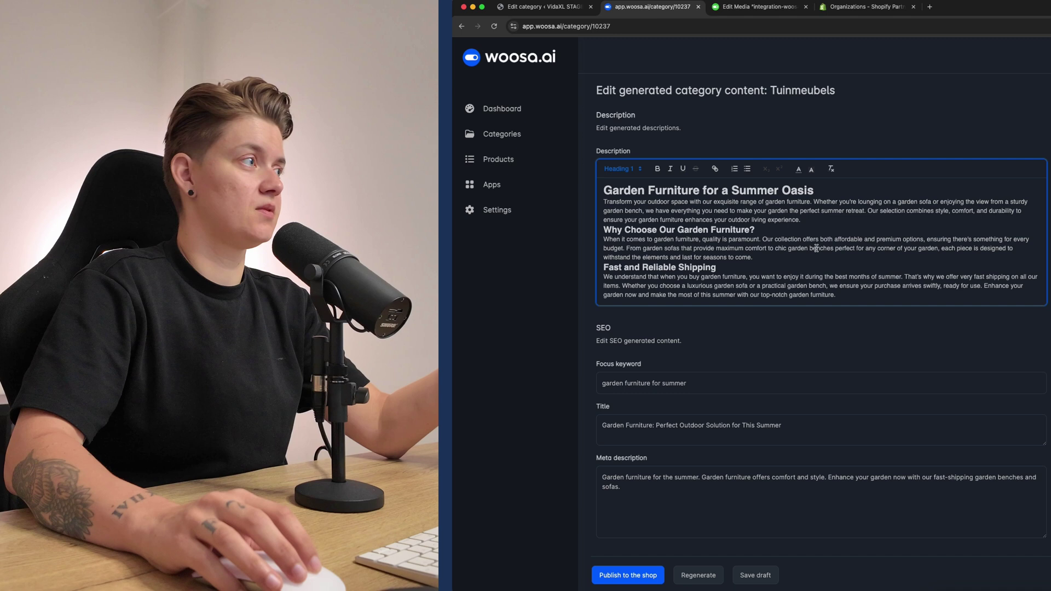
Review the generated Tuinmeubels description, focus keyword, SEO title and meta description
click(816, 248)
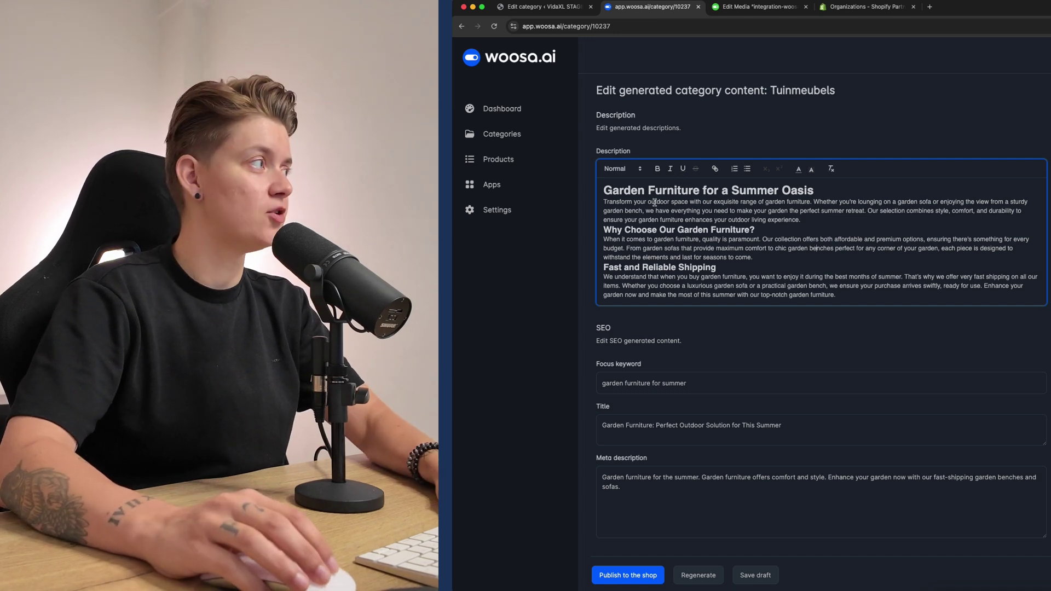
drag(600, 191, 778, 310)
click(714, 387)
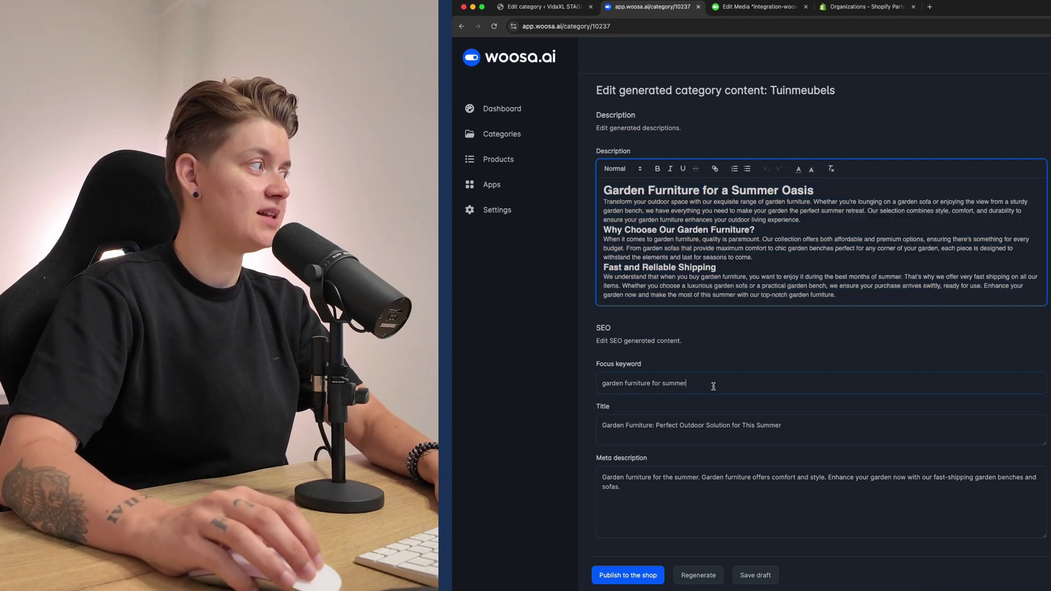
click(727, 426)
click(638, 479)
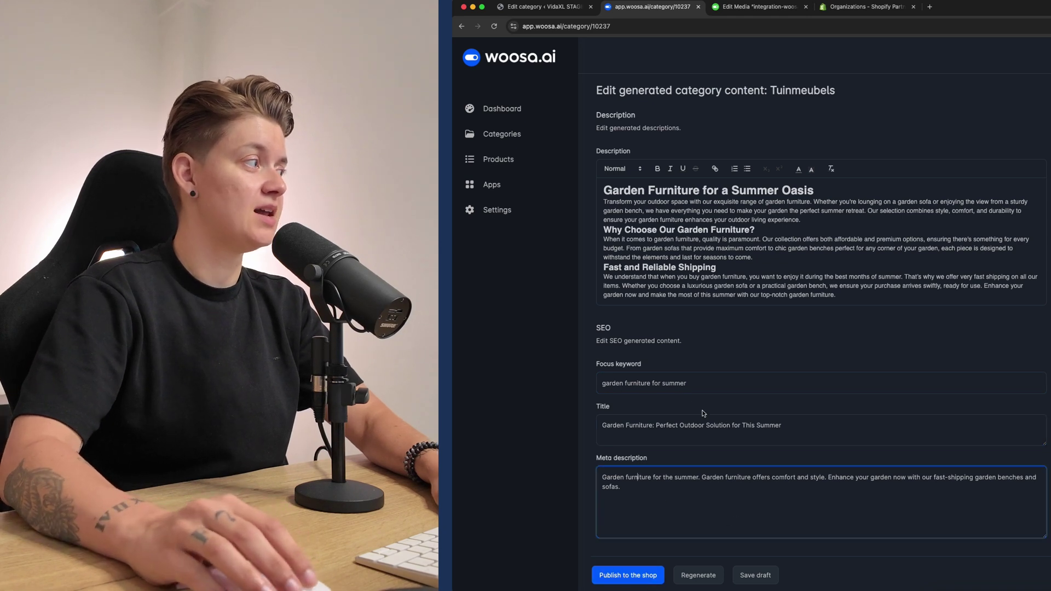
Trim the focus keyword to 'garden furniture' and publish the content to the shop
click(657, 387)
drag(649, 385, 786, 392)
key(BackSpace)
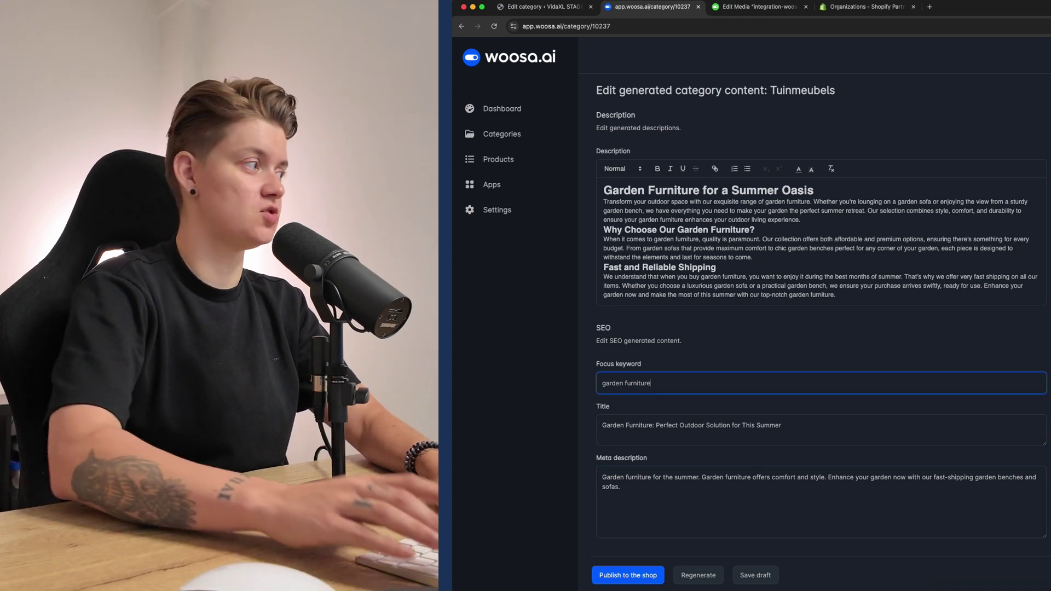
click(635, 580)
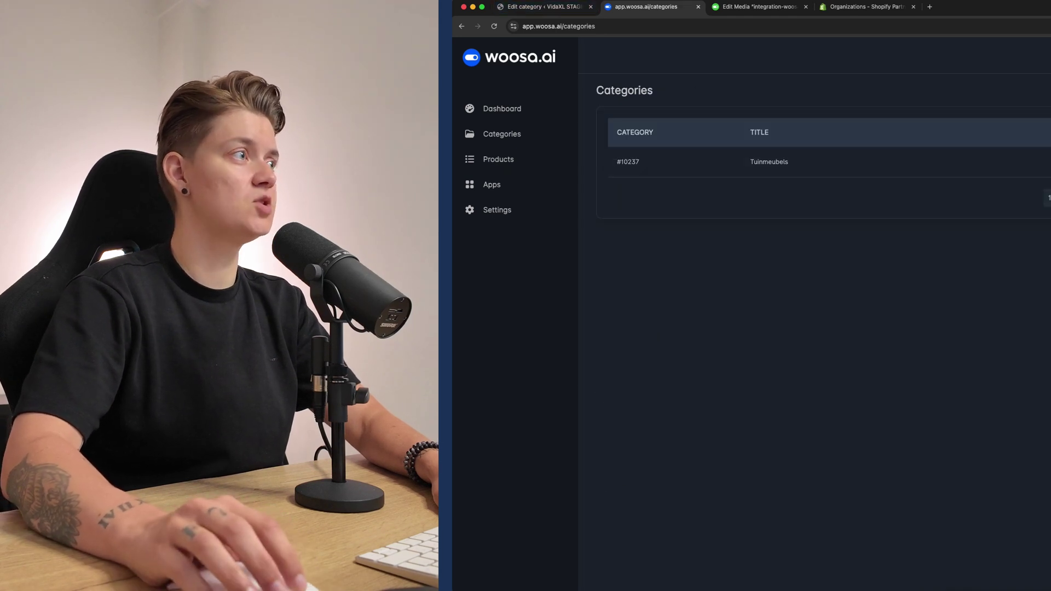
Check the Tuinmeubels edit page's 'Garden Furniture for a Summer Oasis' description and Yoast meta description
key(ctrl+shift+Tab)
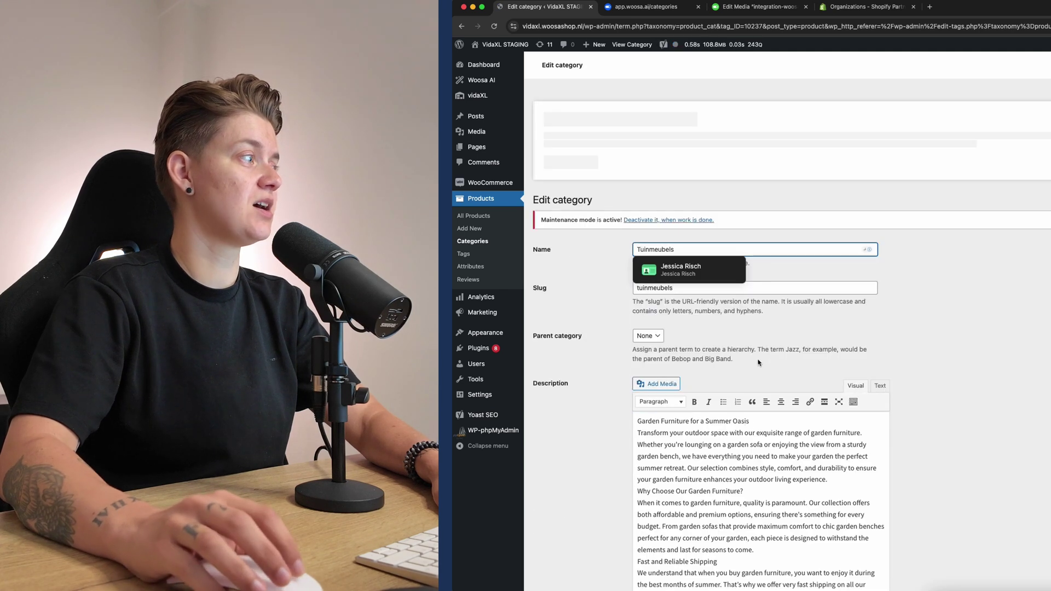
scroll(772, 448, down, 6)
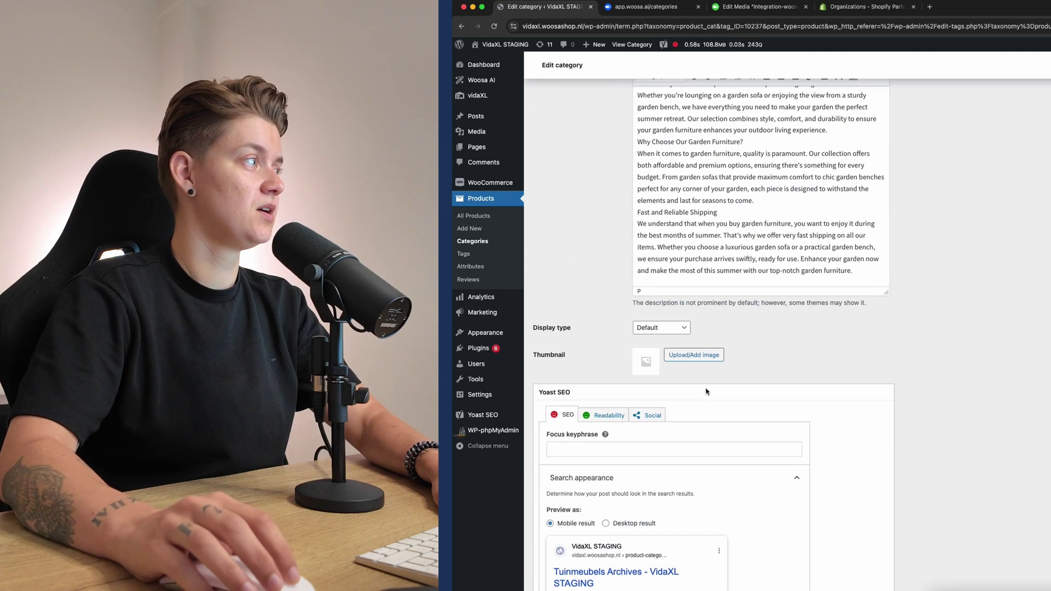
scroll(679, 377, down, 3)
scroll(678, 376, down, 3)
click(622, 429)
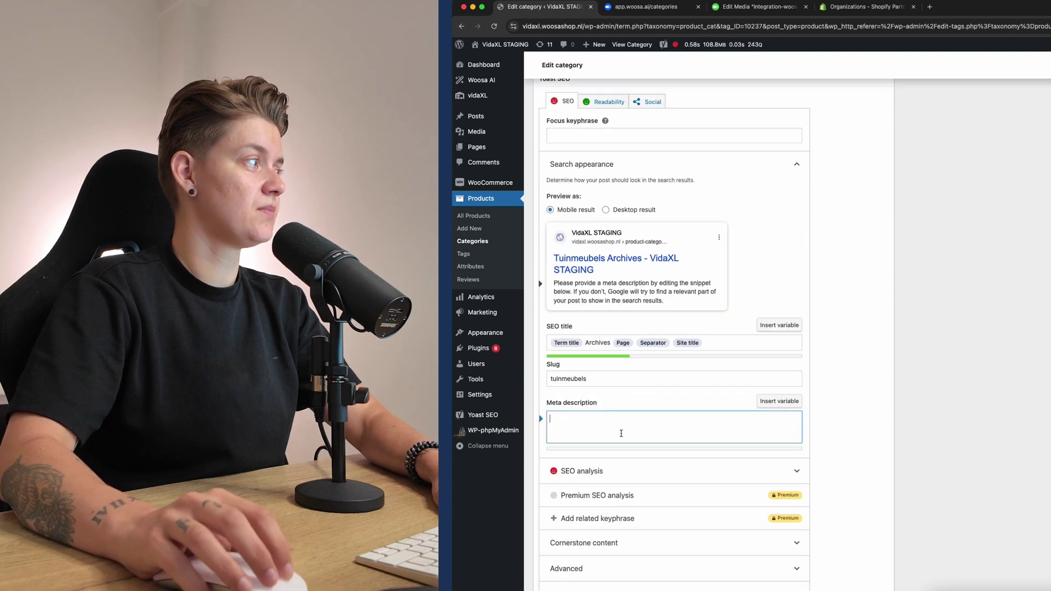
scroll(582, 152, down, 2)
scroll(685, 276, up, 9)
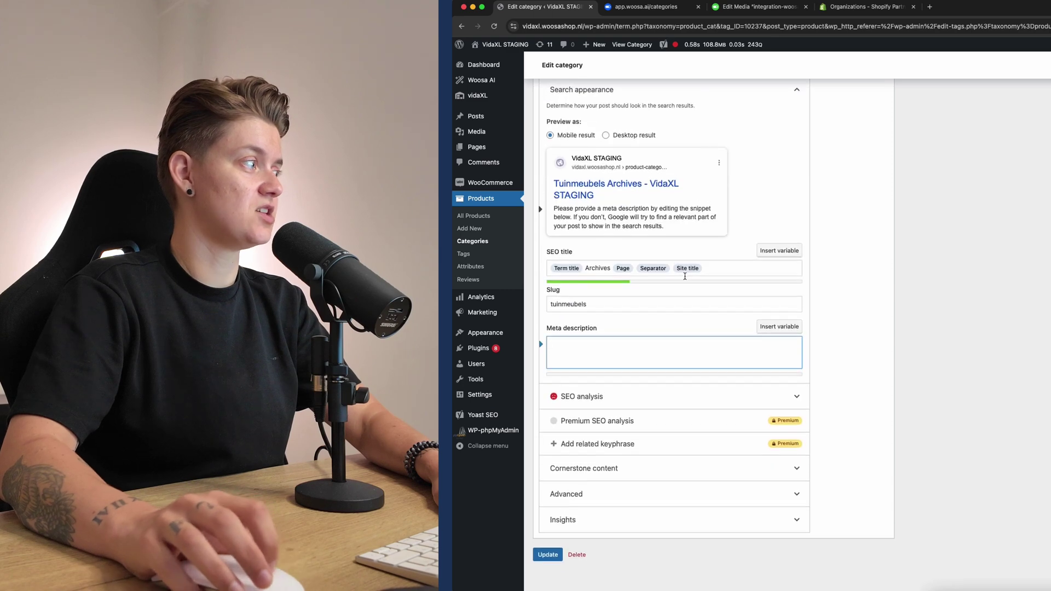
scroll(813, 279, up, 4)
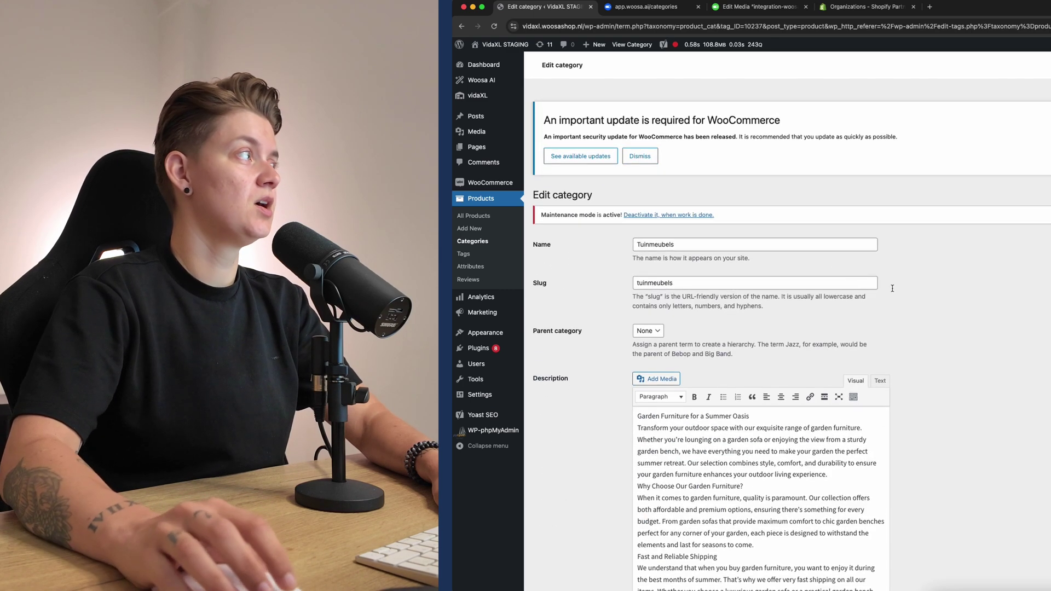